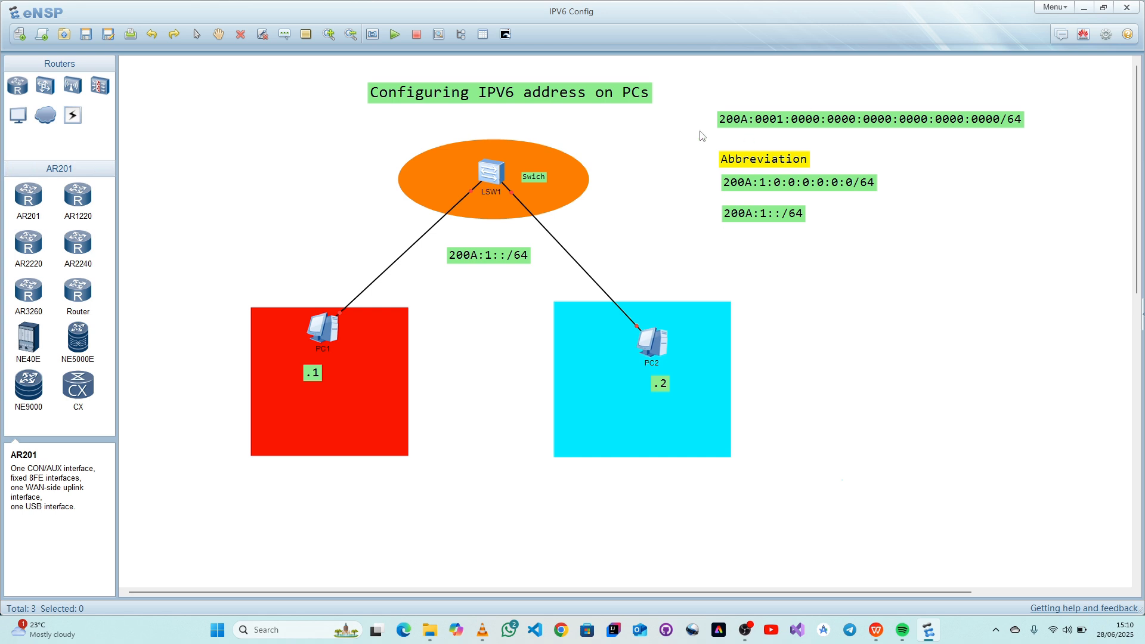
- Examine the full IPv6 network address and its two abbreviated forms noted beside the topology
drag(772, 123, 771, 123)
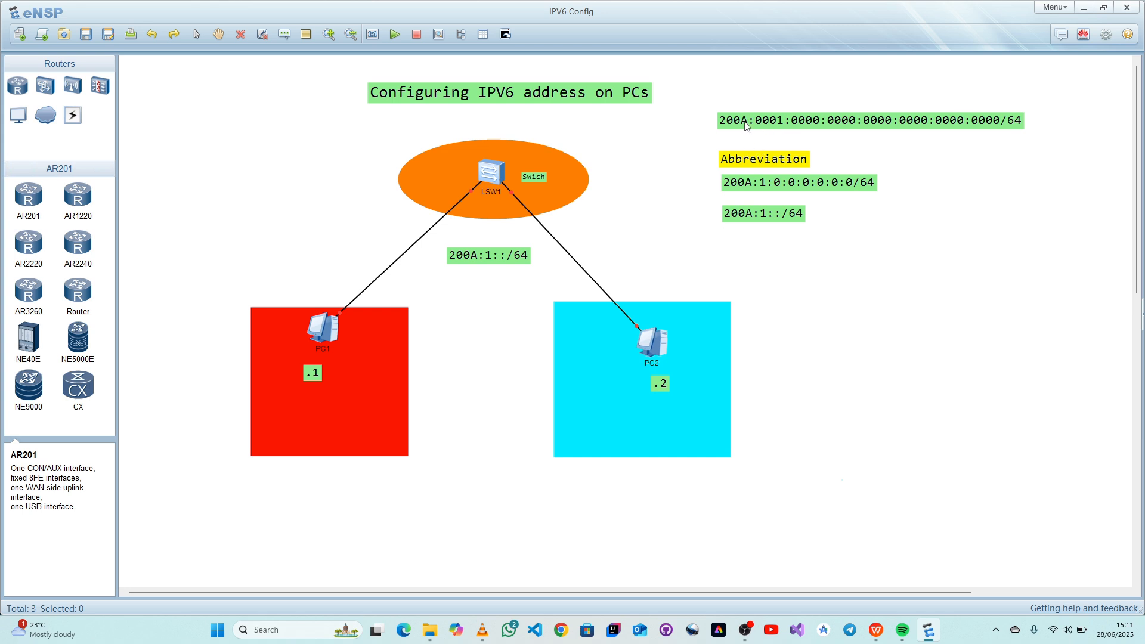
drag(704, 97, 1094, 139)
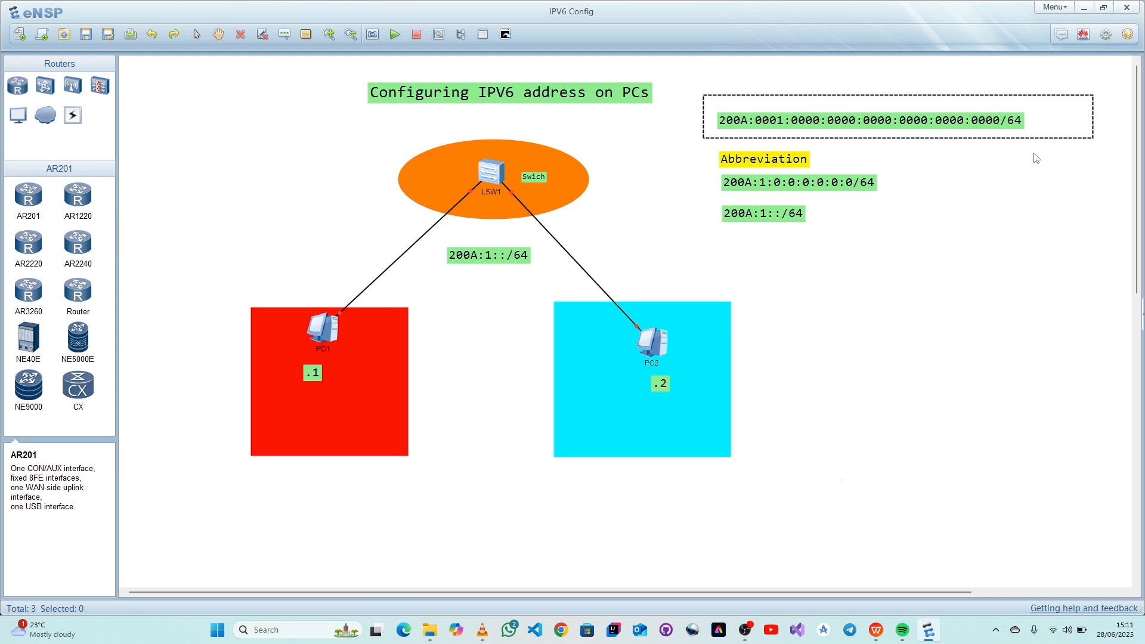
drag(689, 170, 956, 201)
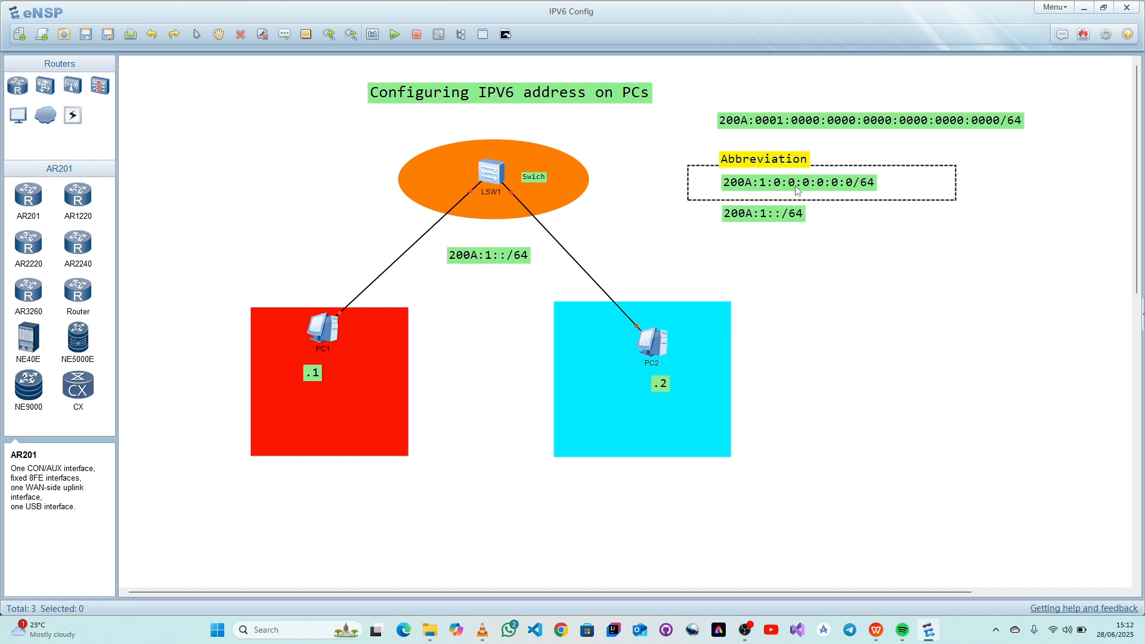
click(850, 220)
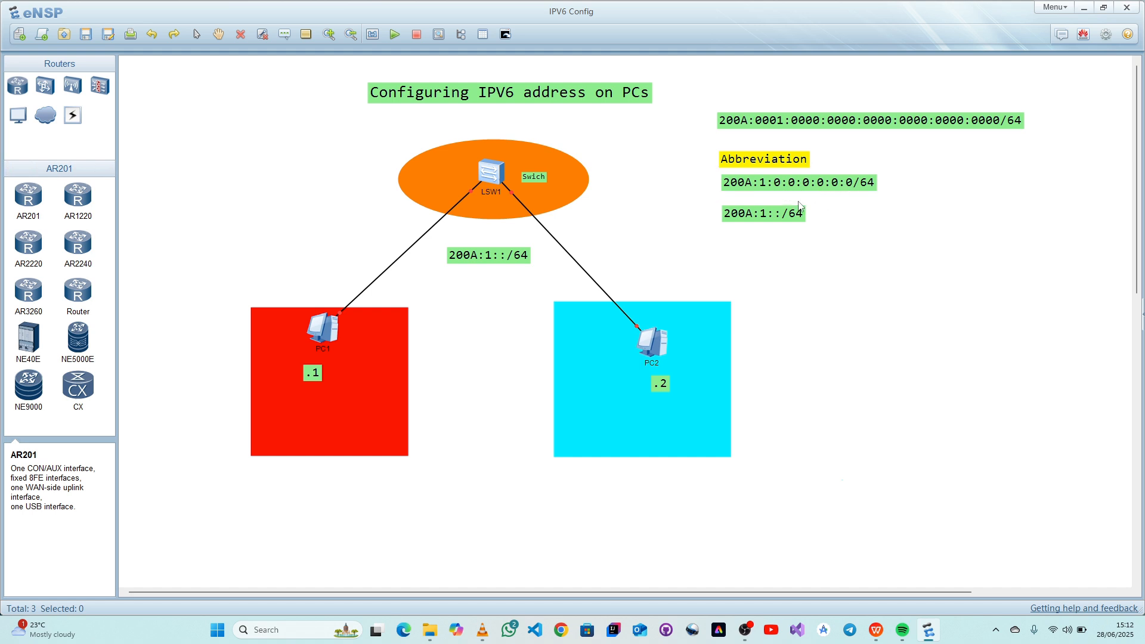
drag(774, 174, 856, 191)
click(863, 205)
drag(691, 203, 860, 237)
click(821, 250)
drag(690, 198, 880, 251)
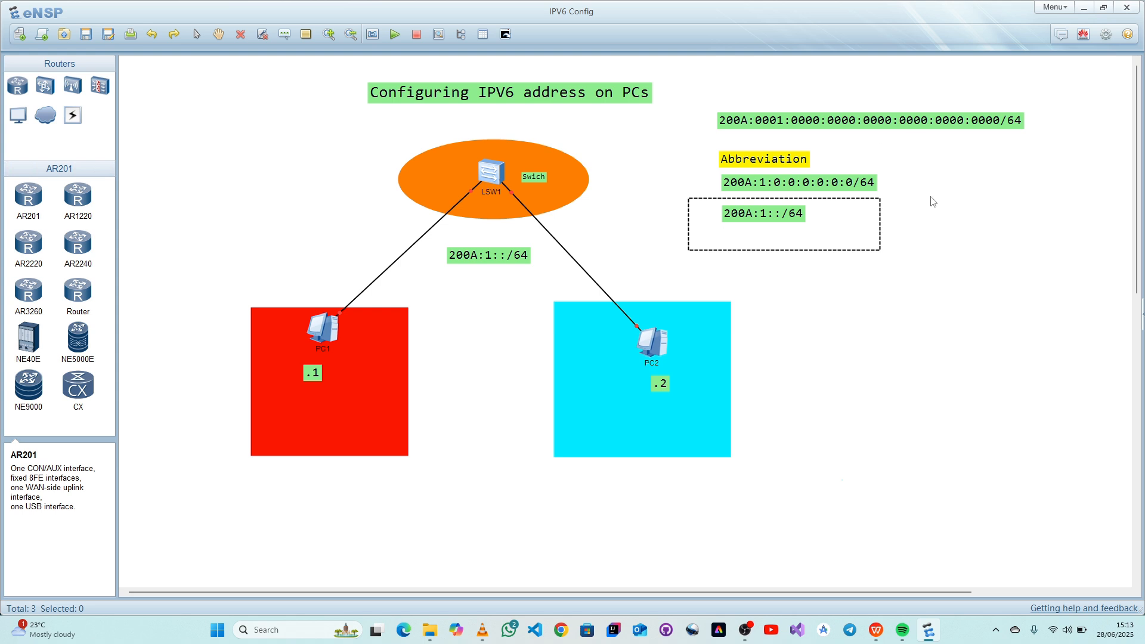
click(938, 242)
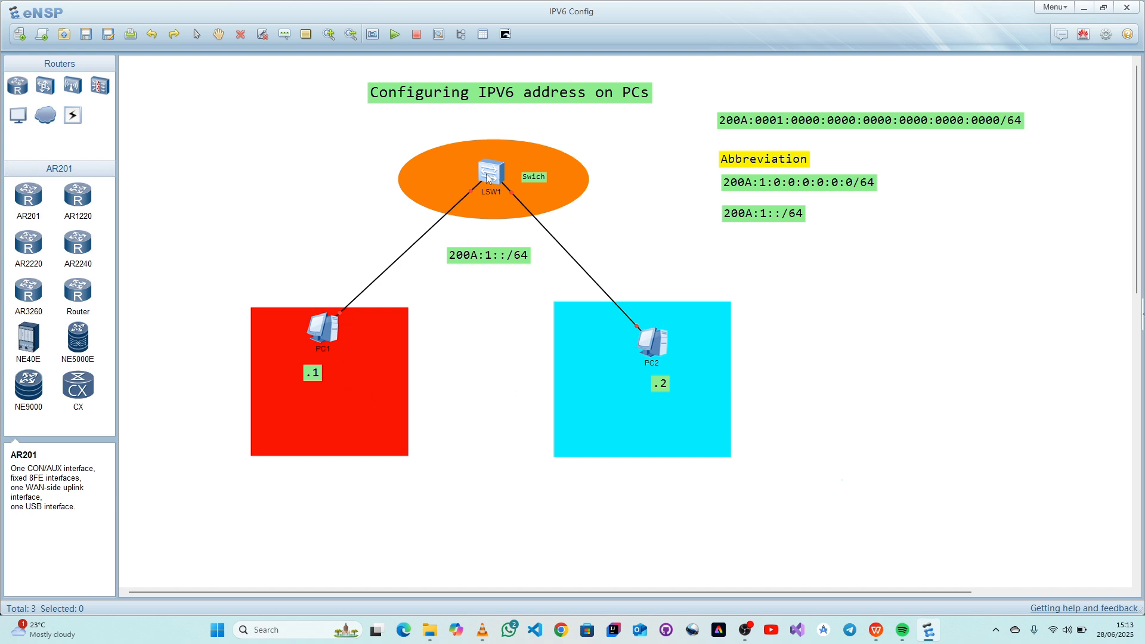
- Open PC1's basic configuration, enlarge the window clear of the notes, and review its static IPv6 address
double_click(320, 327)
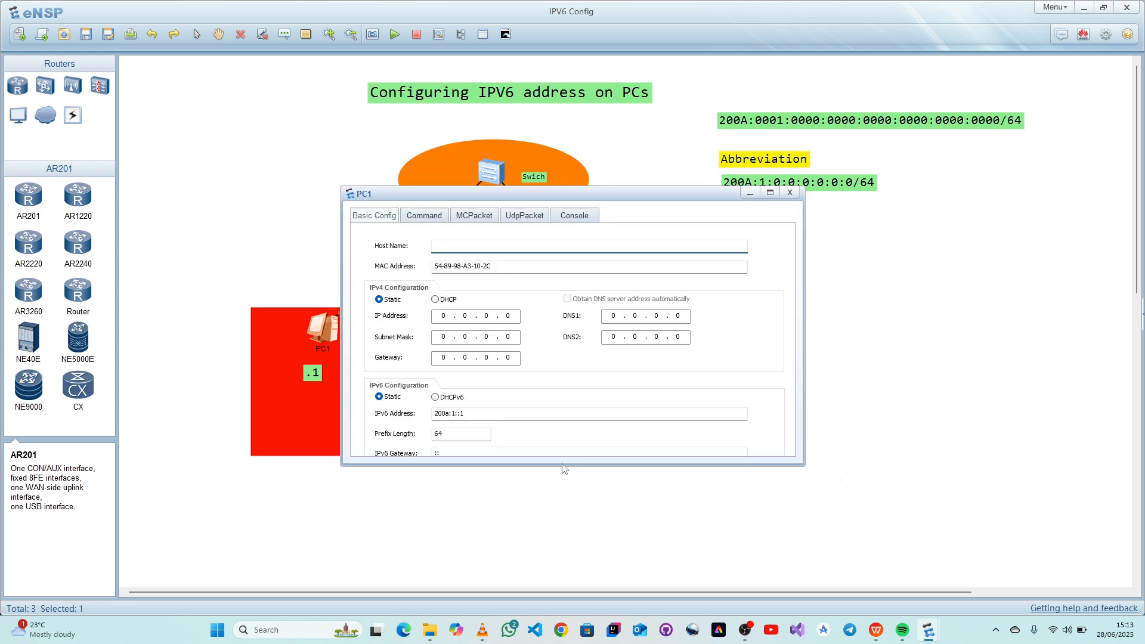
drag(564, 464, 579, 508)
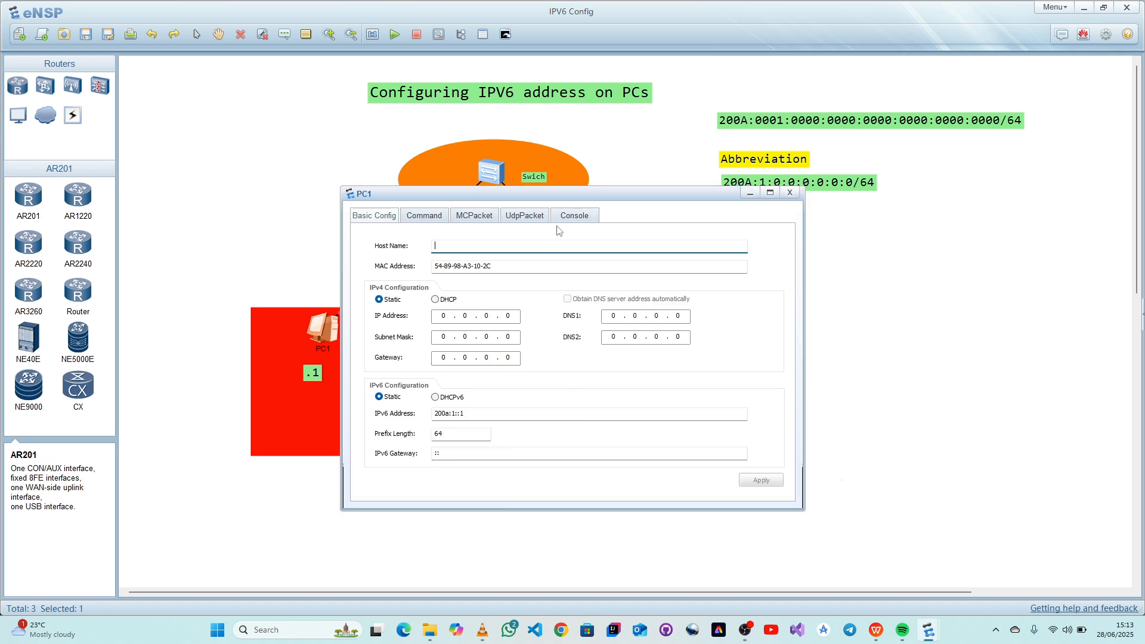
drag(581, 198, 761, 259)
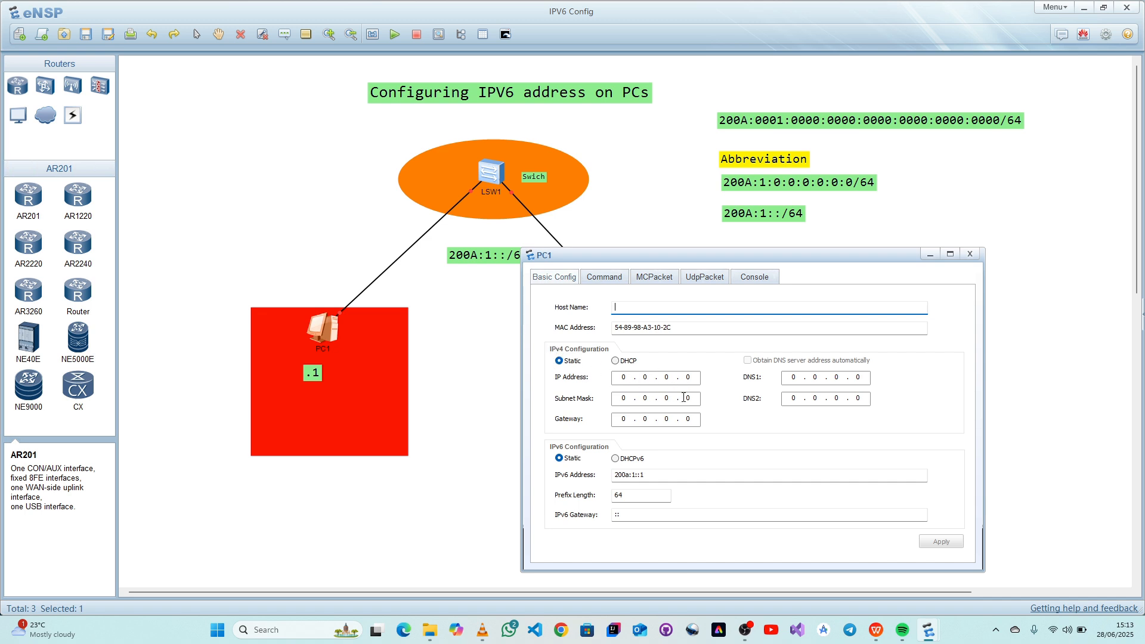
drag(678, 253, 707, 257)
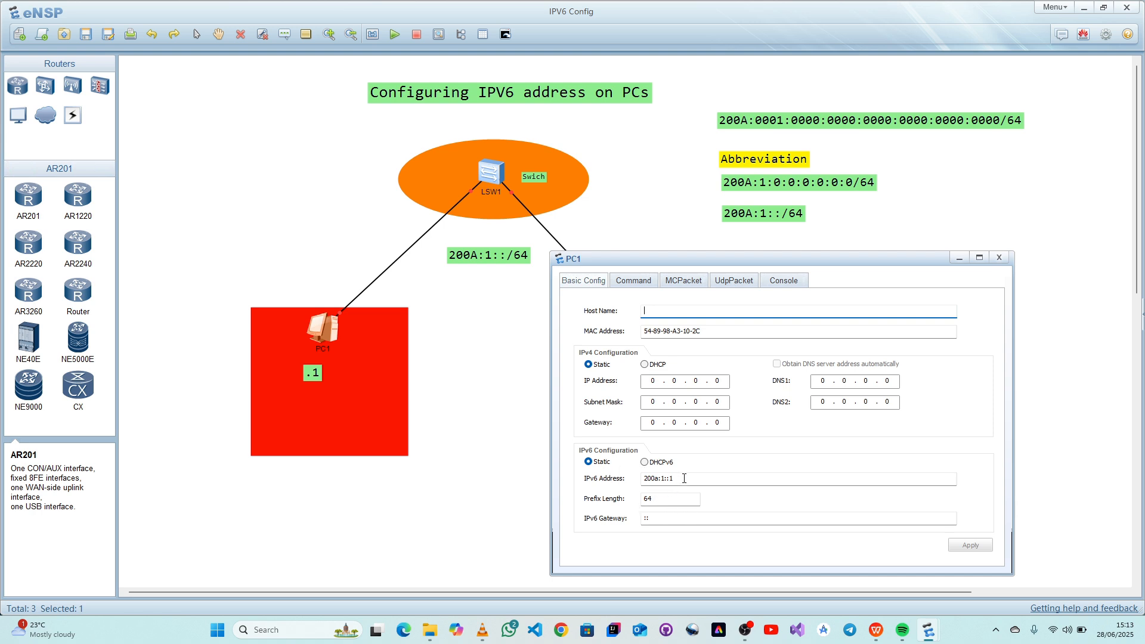
drag(684, 478, 642, 477)
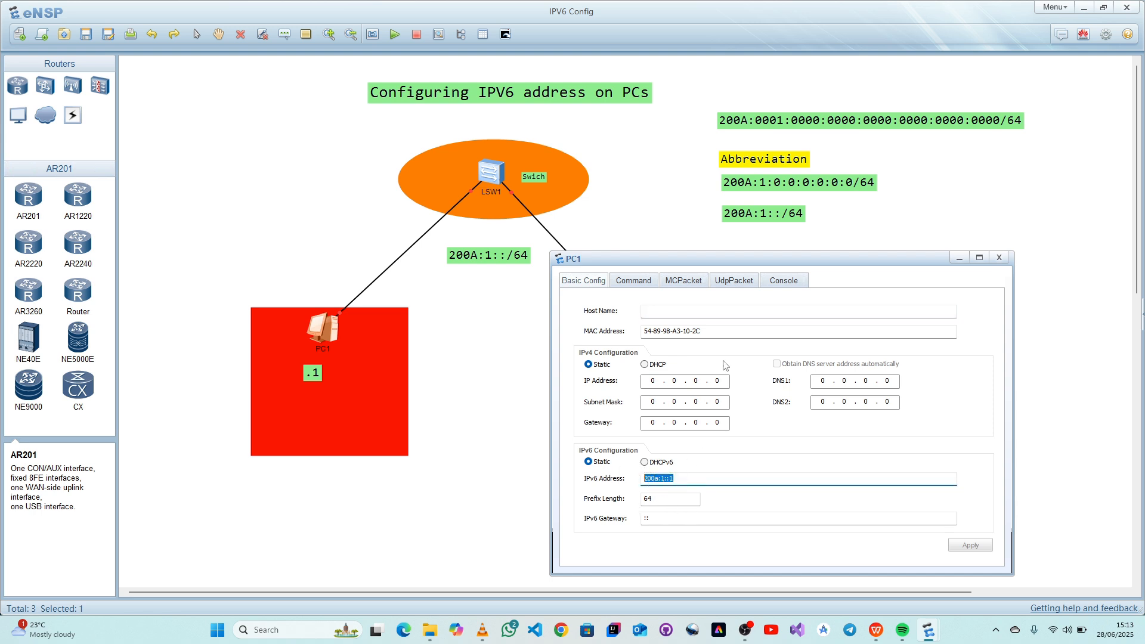
- Compare the shortest abbreviated IPv6 prefix in the notes with the network label between the switch and the PCs
click(687, 215)
drag(690, 215, 838, 227)
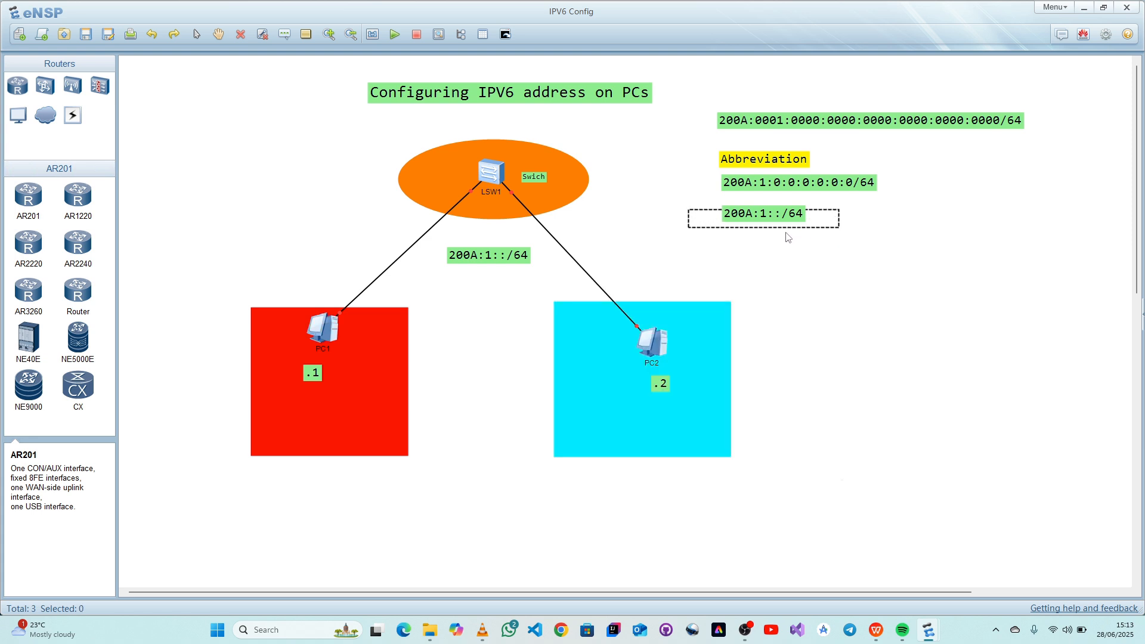
click(801, 249)
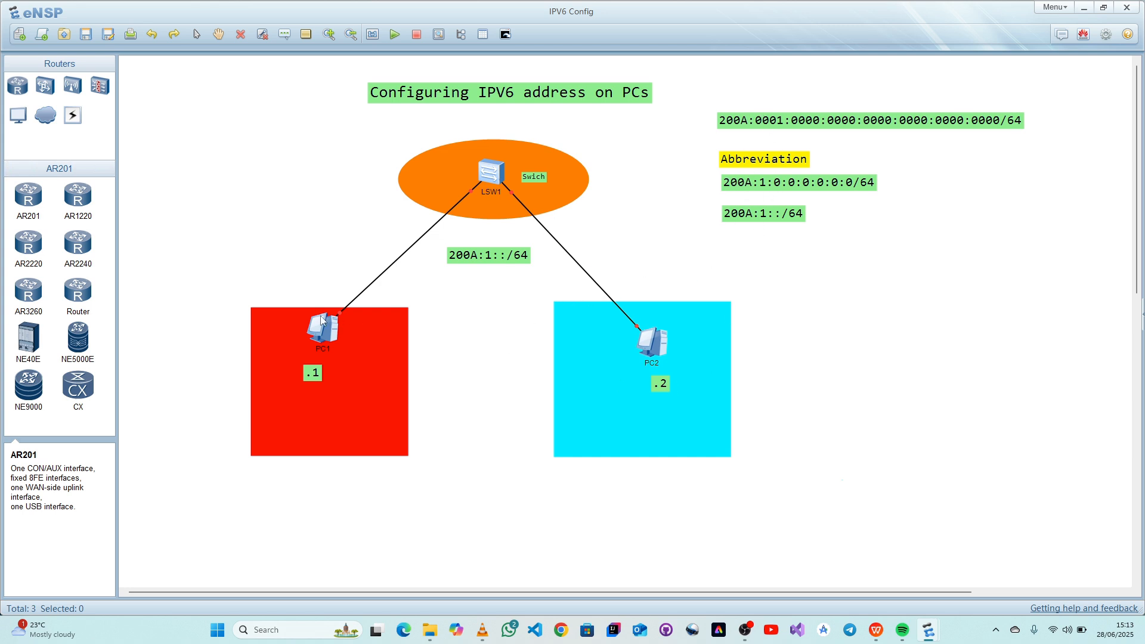
click(340, 337)
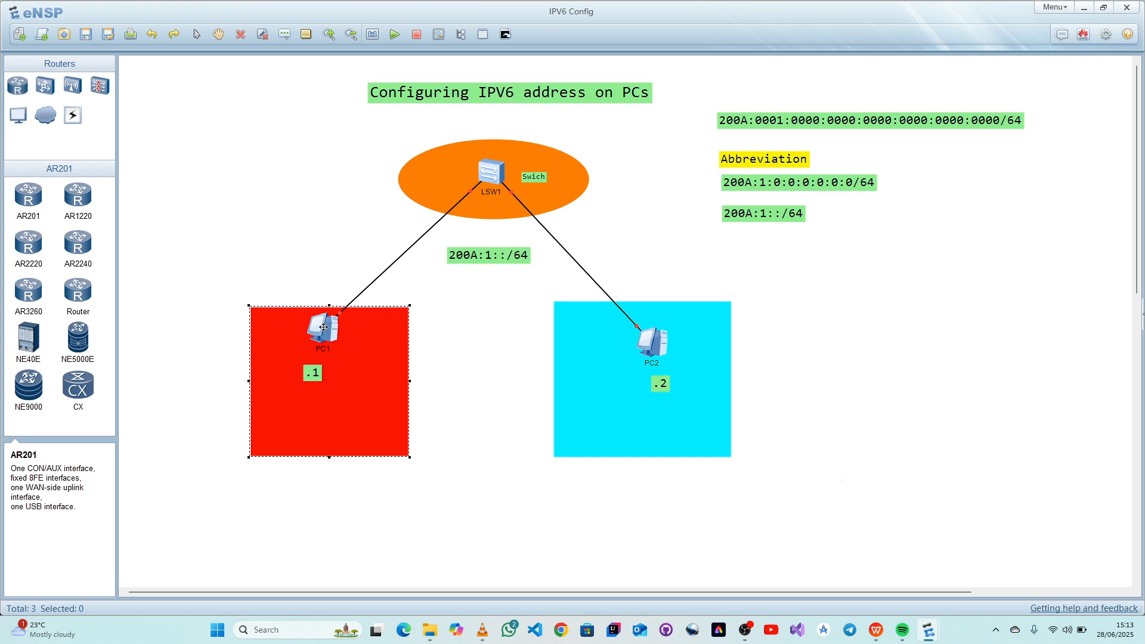
click(506, 303)
drag(435, 231, 551, 296)
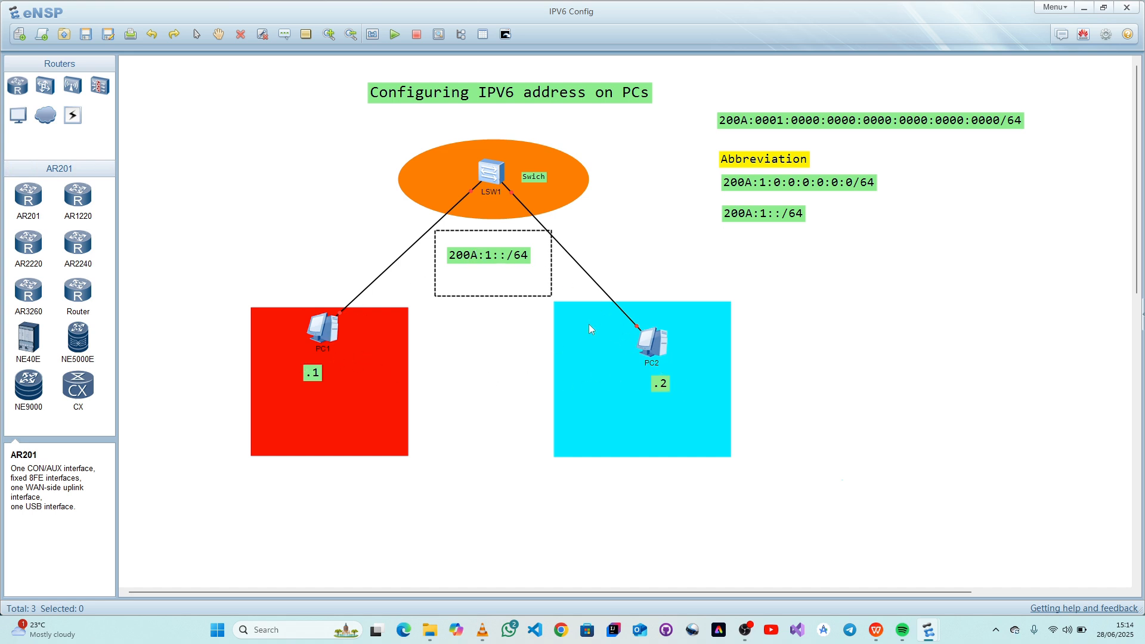
drag(588, 323, 530, 324)
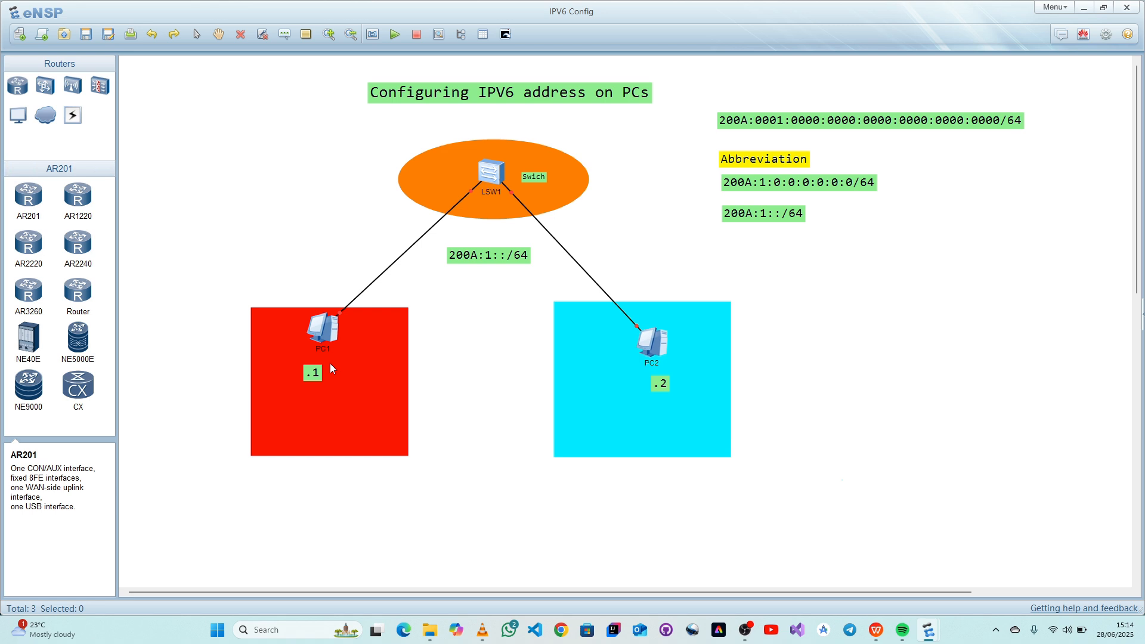
- Reopen PC1's configuration, check the network part of its IPv6 address, and close the window
double_click(318, 324)
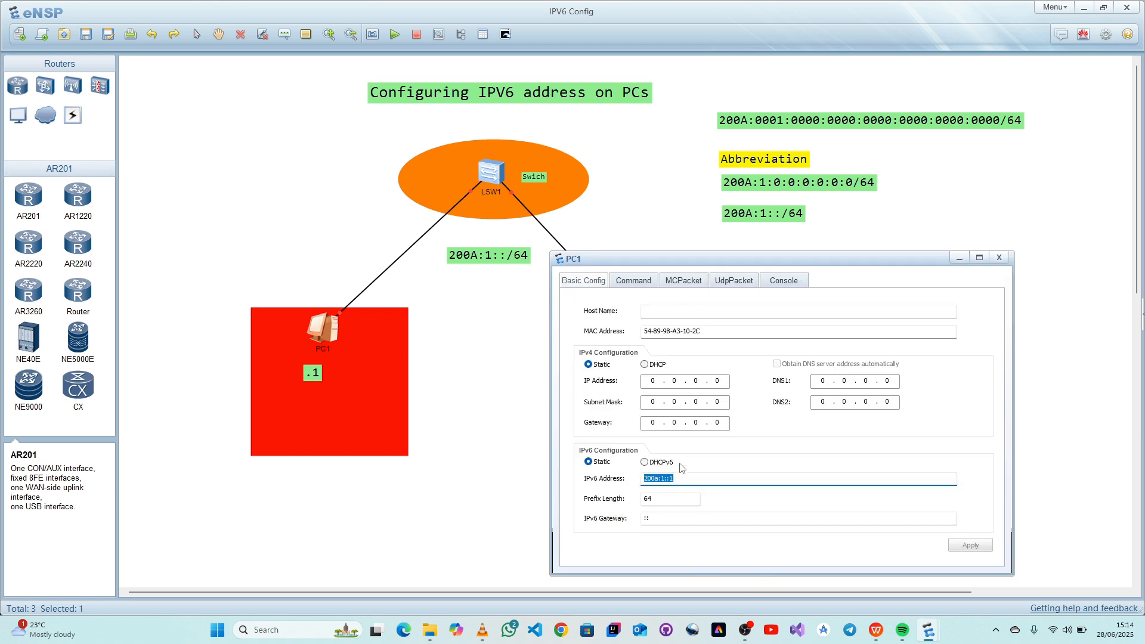
click(699, 478)
drag(670, 479, 648, 481)
click(1000, 258)
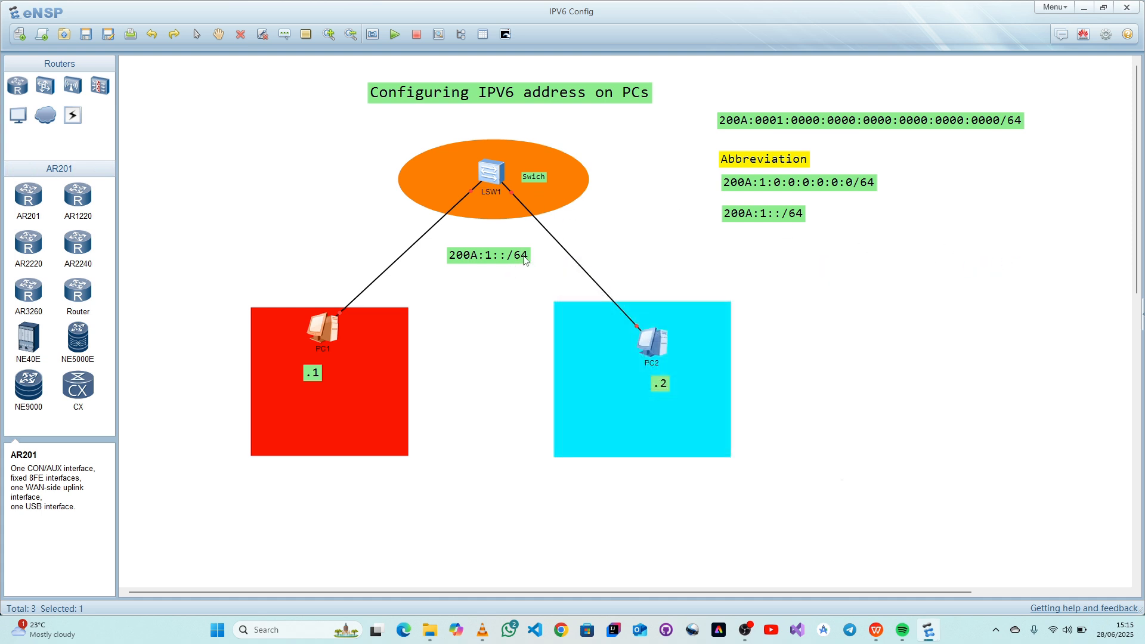
- Set PC1's IPv6 prefix length to 64 and close its configuration window
double_click(333, 334)
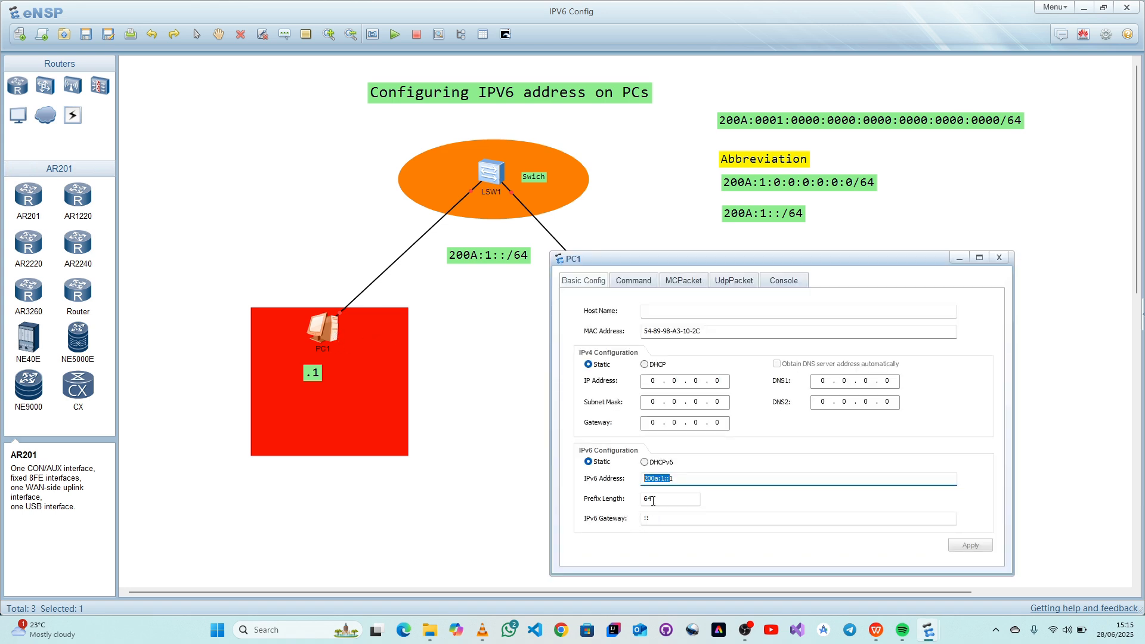
drag(659, 504, 639, 500)
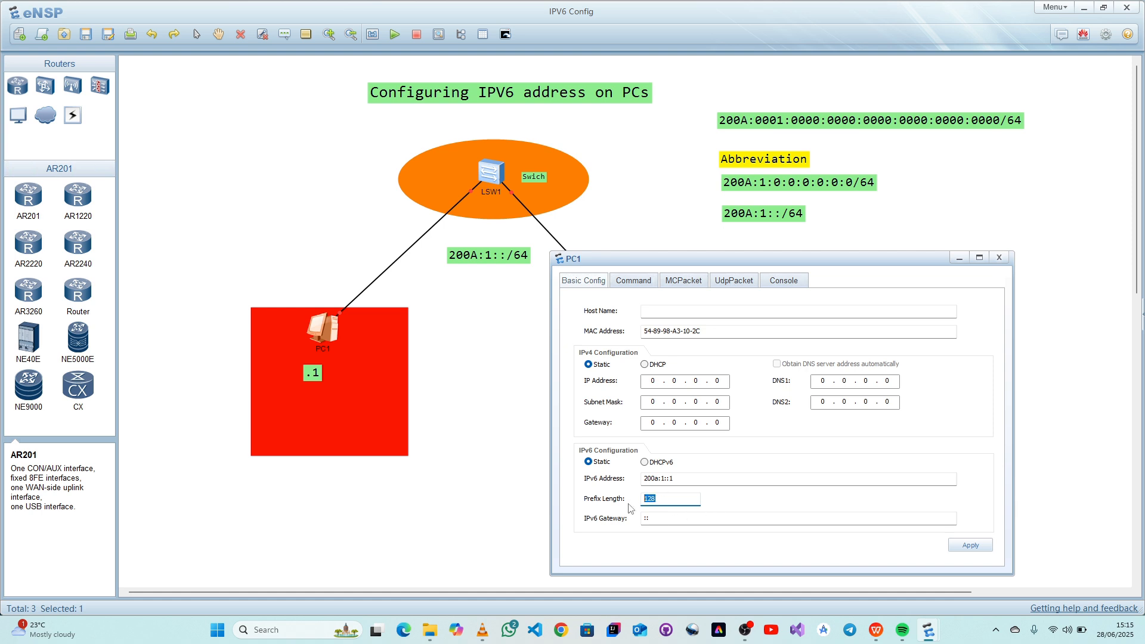
text(64)
click(999, 257)
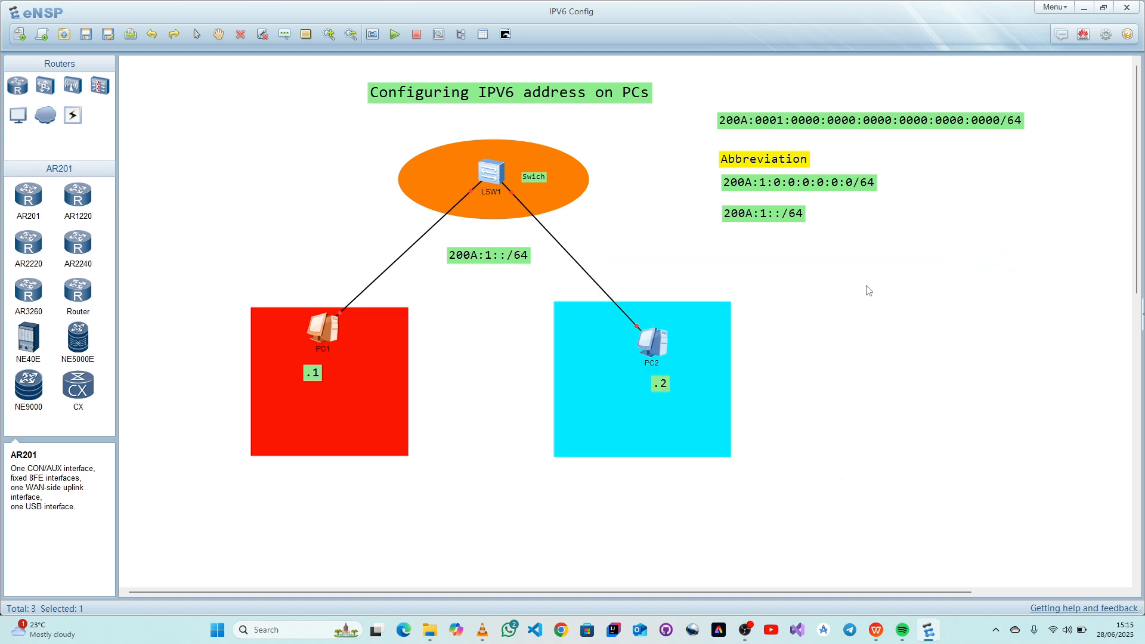
- Review PC2's static IPv6 address, prefix length and IPv6 gateway, then close its configuration window
double_click(646, 345)
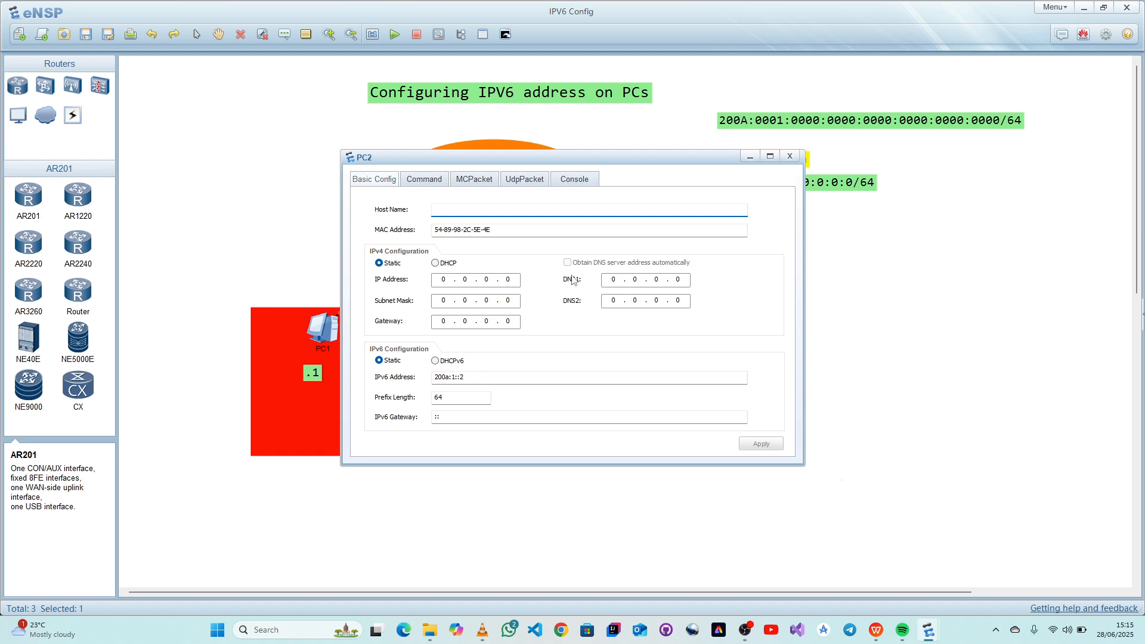
drag(565, 159, 405, 156)
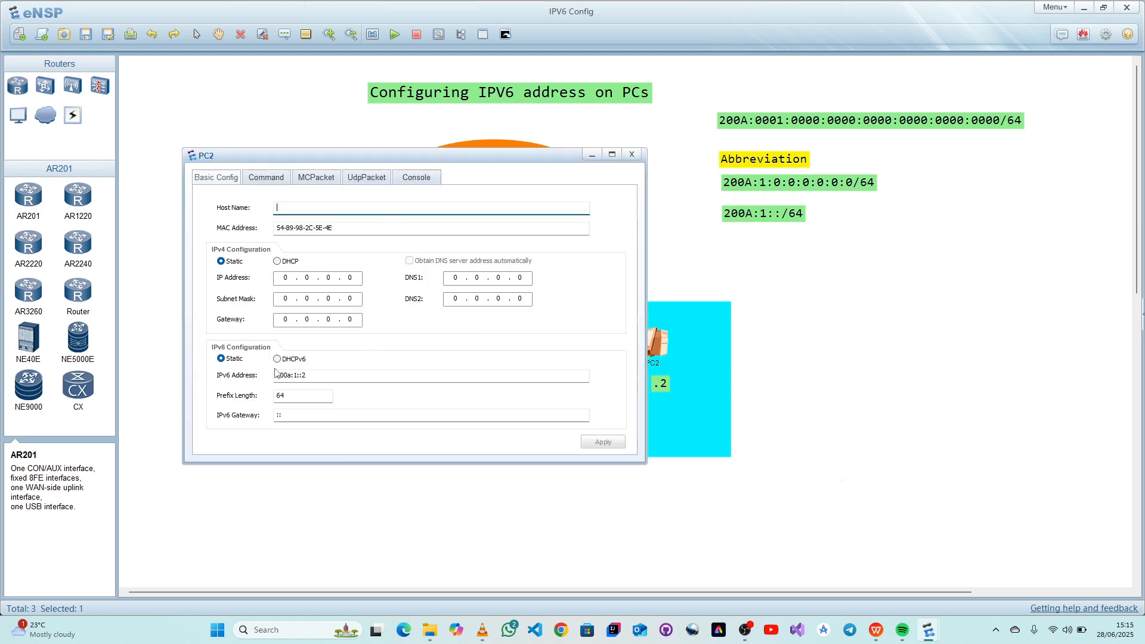
drag(302, 377, 280, 376)
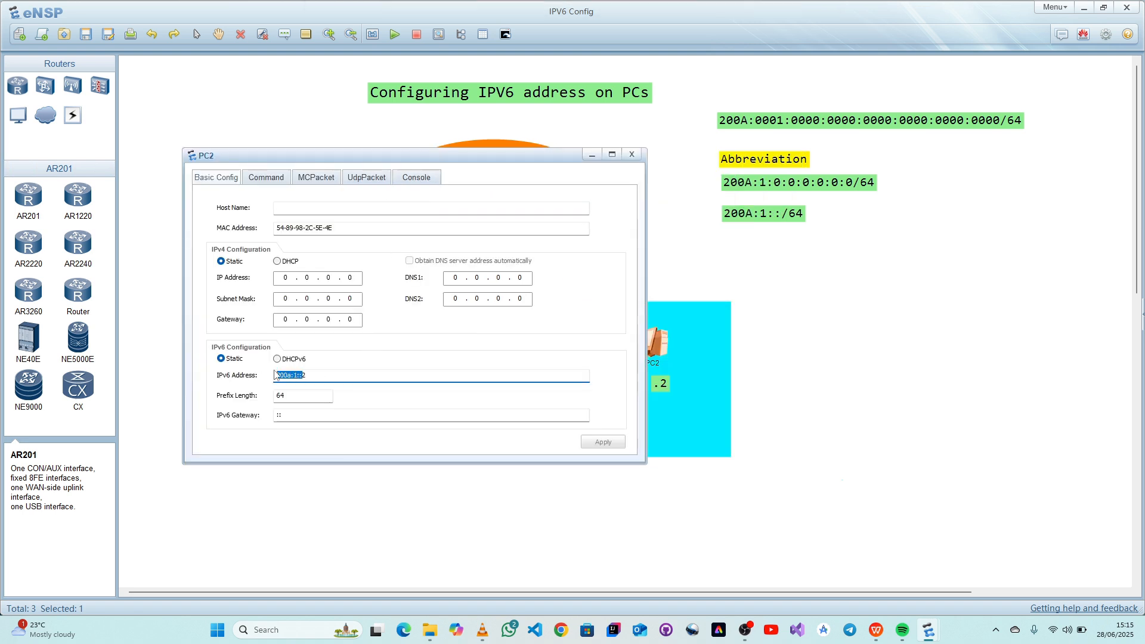
click(312, 375)
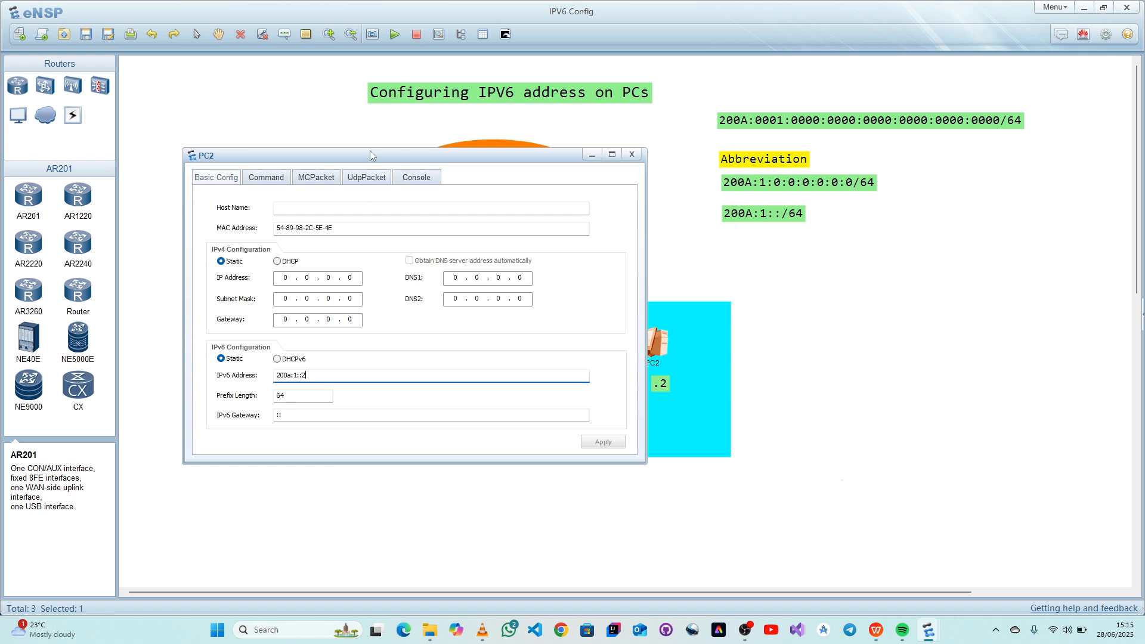
drag(367, 155, 299, 137)
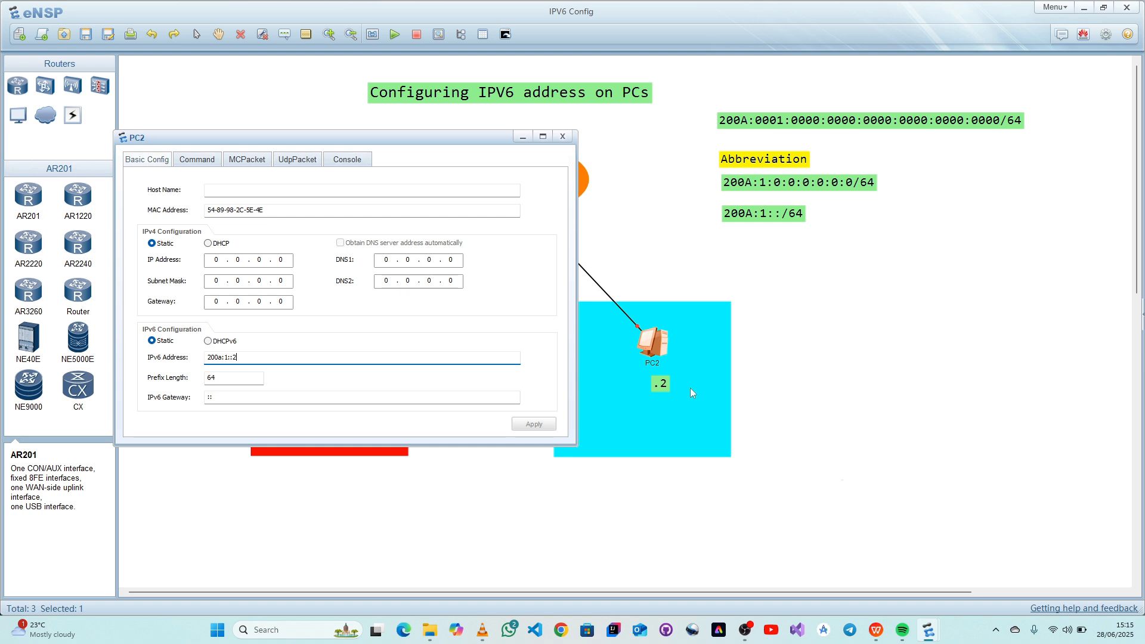
double_click(208, 377)
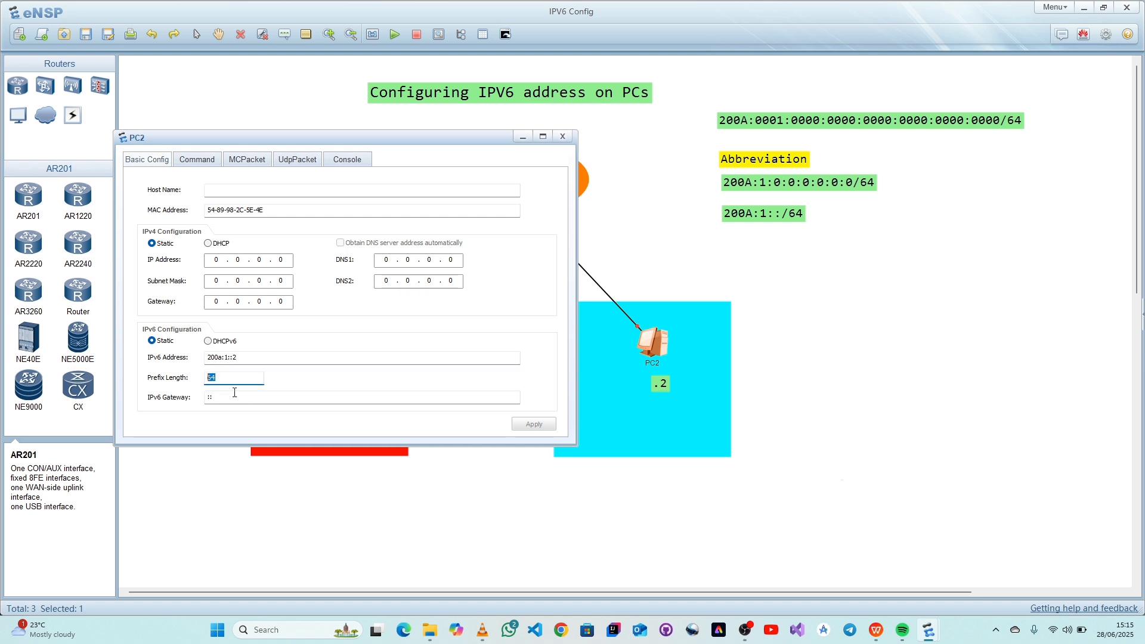
double_click(216, 396)
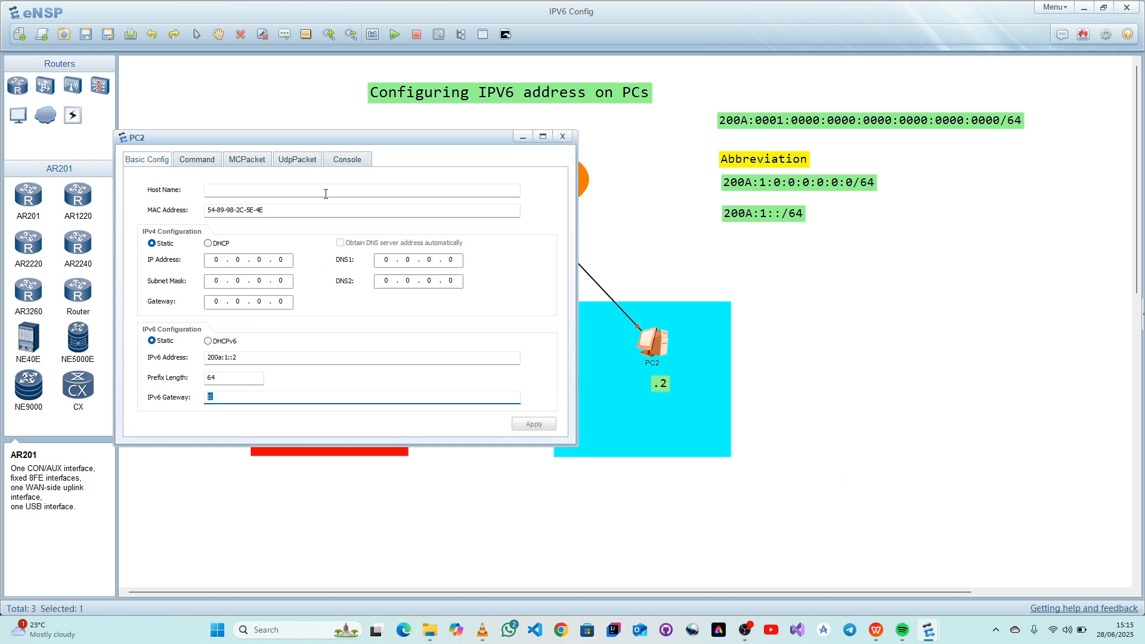
click(522, 136)
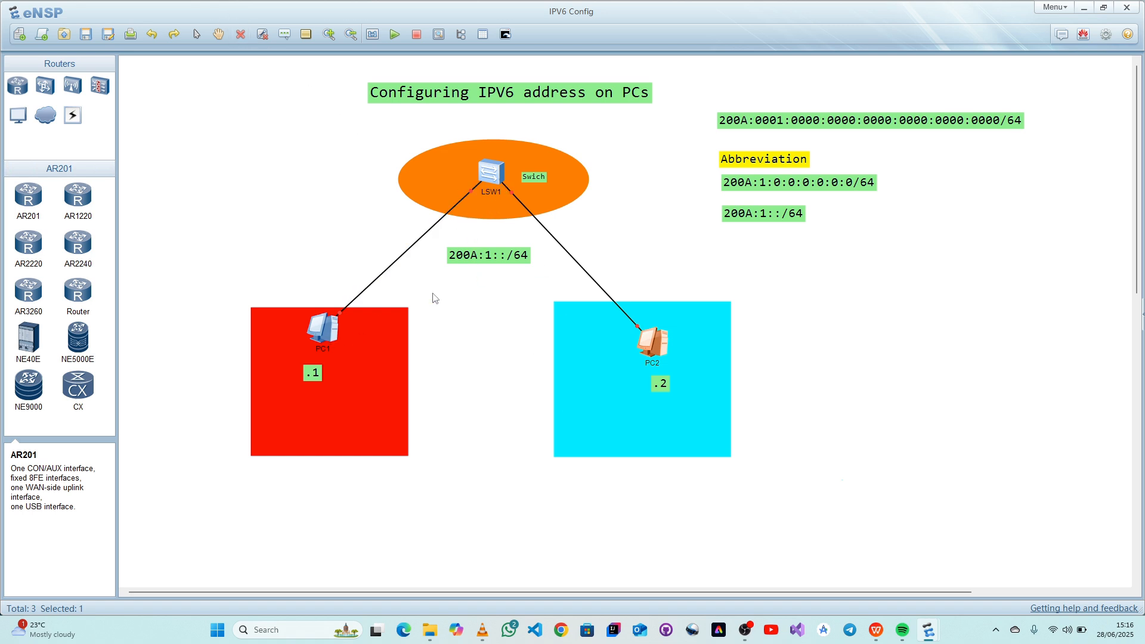
double_click(653, 343)
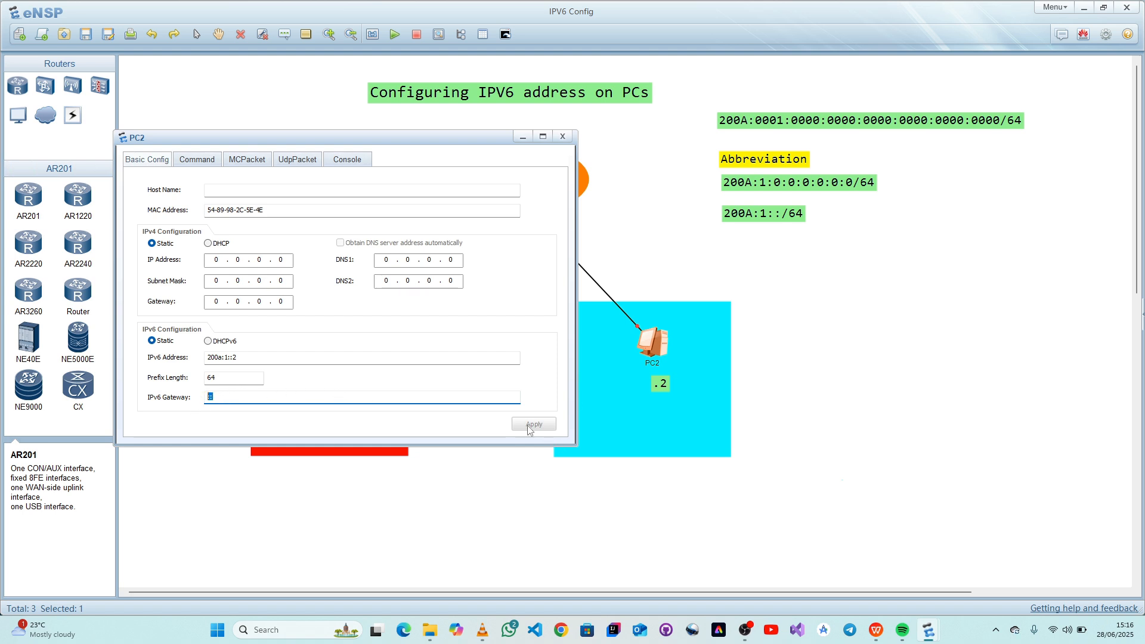
click(562, 137)
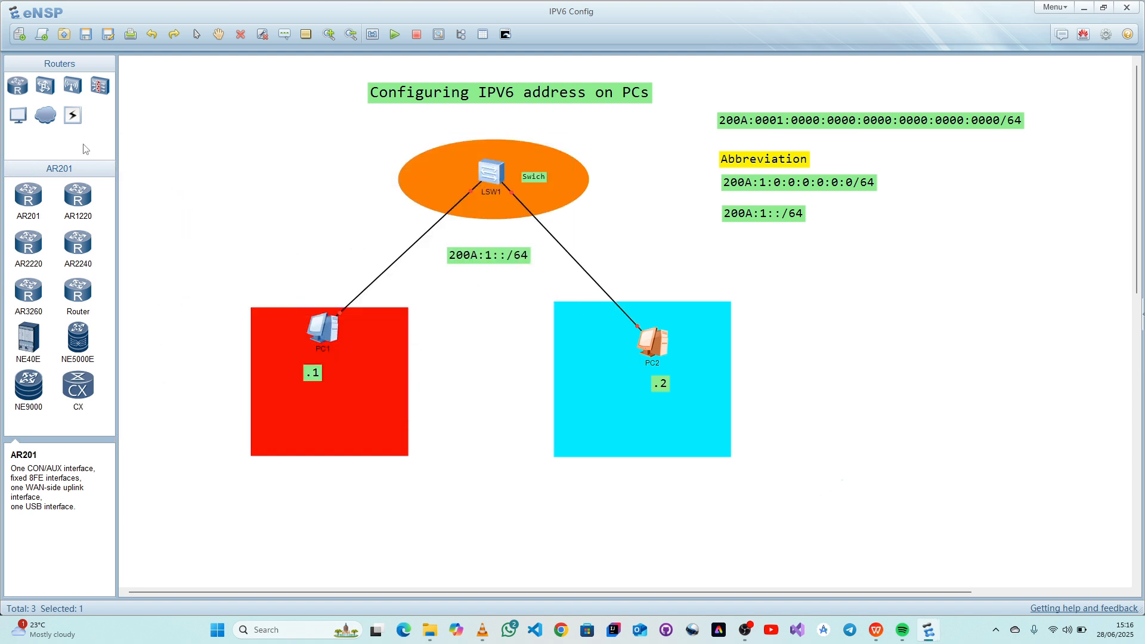
- Start LSW1, PC1 and PC2 together and clear the device selection
drag(141, 118, 797, 456)
click(393, 35)
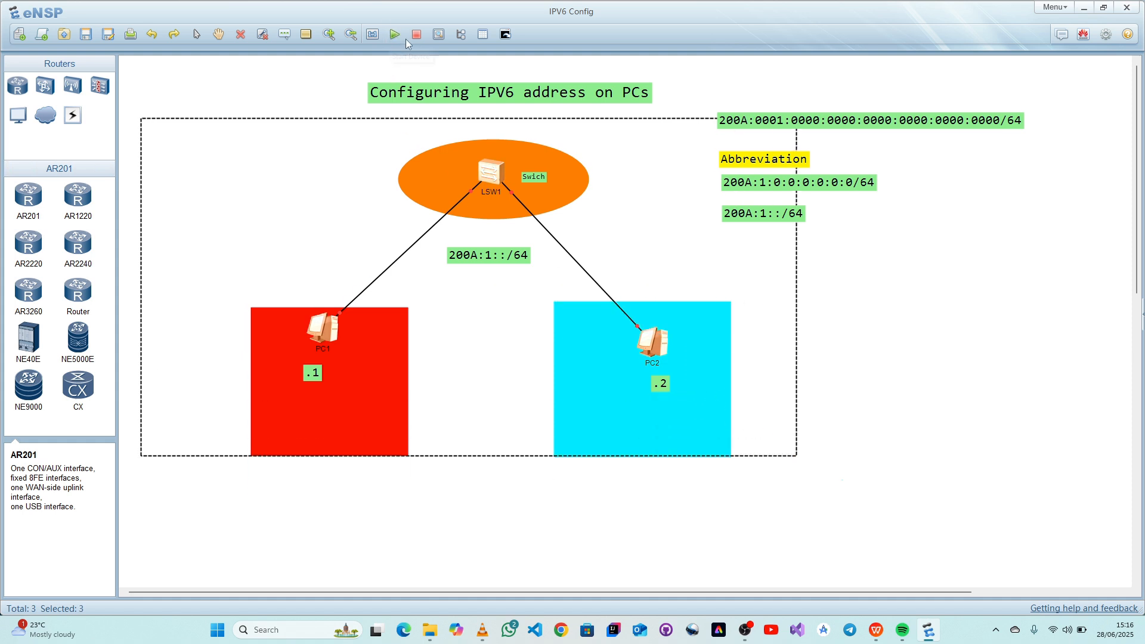
right_click(499, 173)
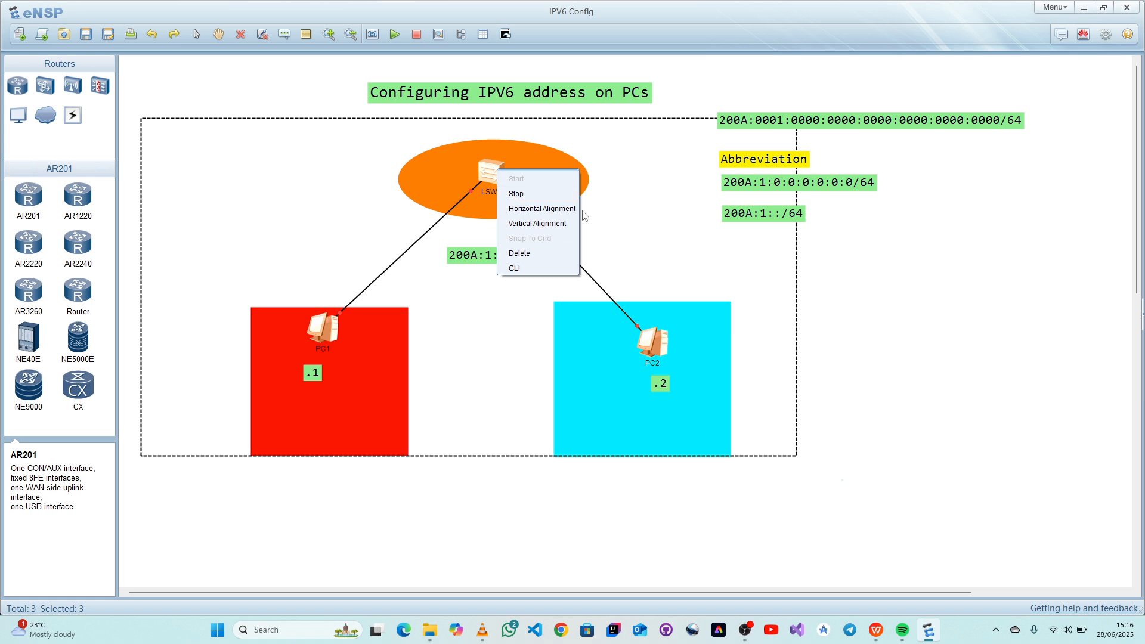
click(941, 376)
click(967, 383)
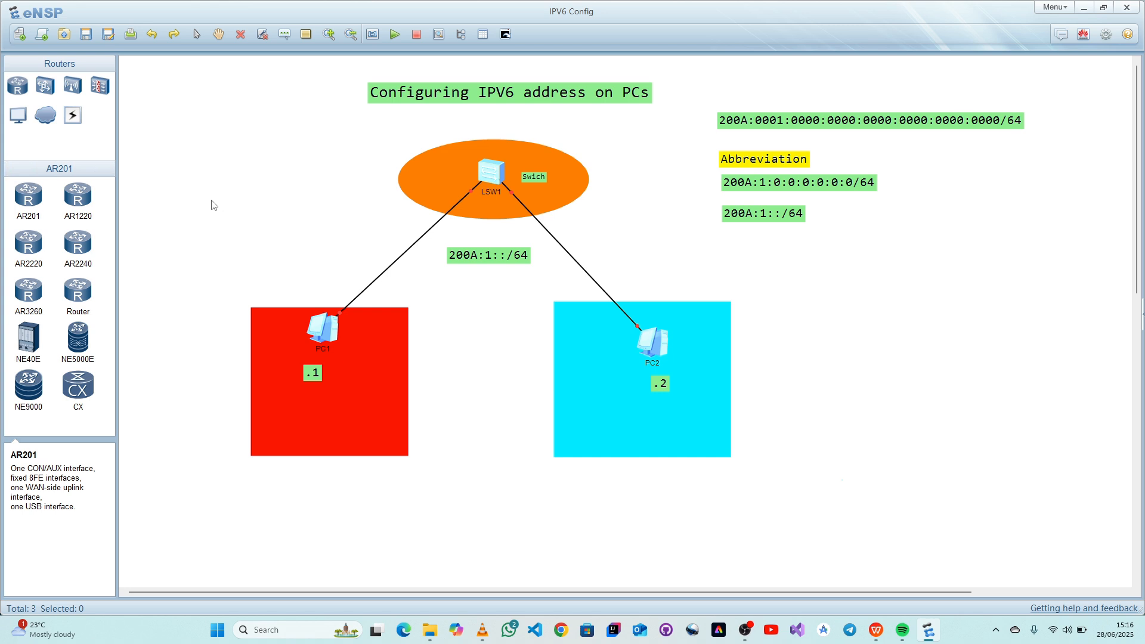
- Correct the misspelled text label beside LSW1 to "Switch"
double_click(540, 176)
text(t)
click(335, 198)
- Open PC1's command line and move its window clear of PC2 and the address labels
double_click(322, 328)
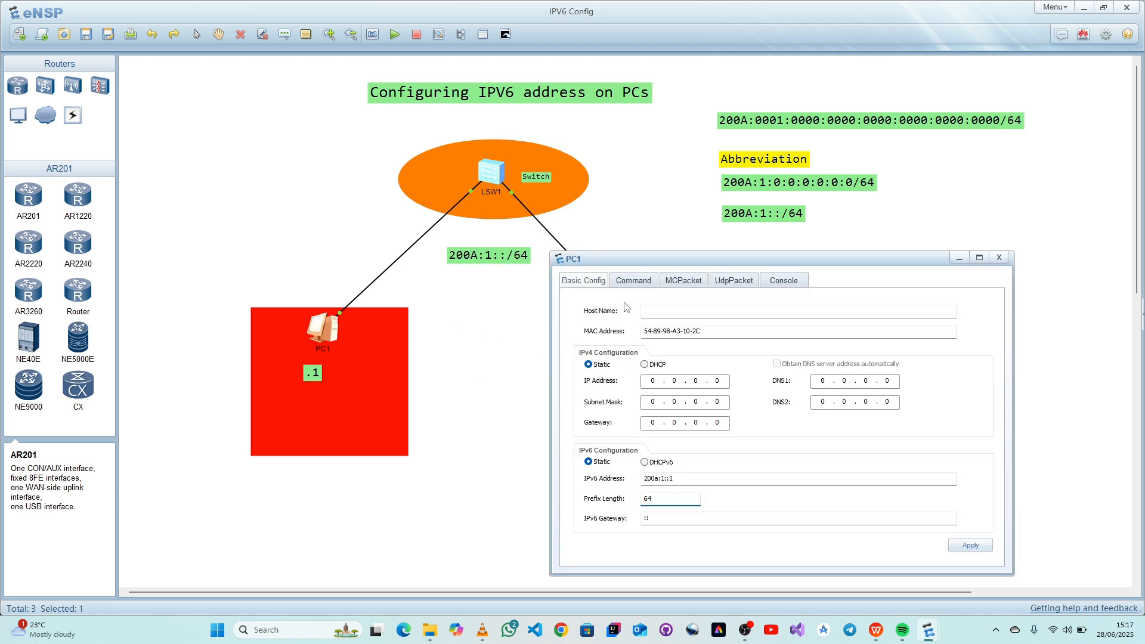
click(634, 279)
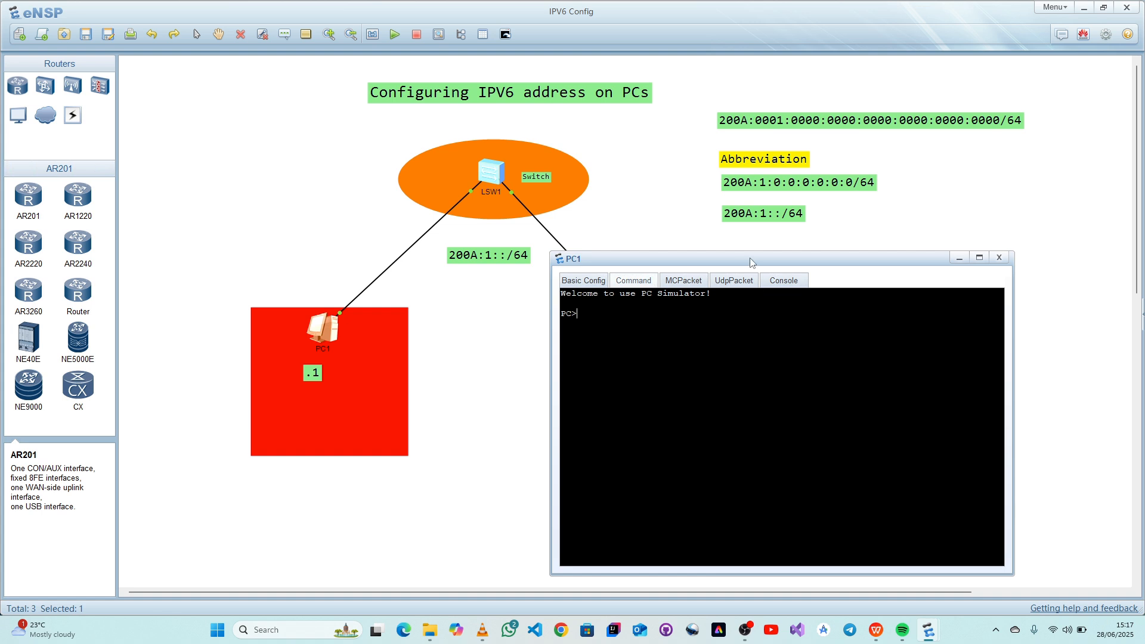
drag(750, 258, 228, 190)
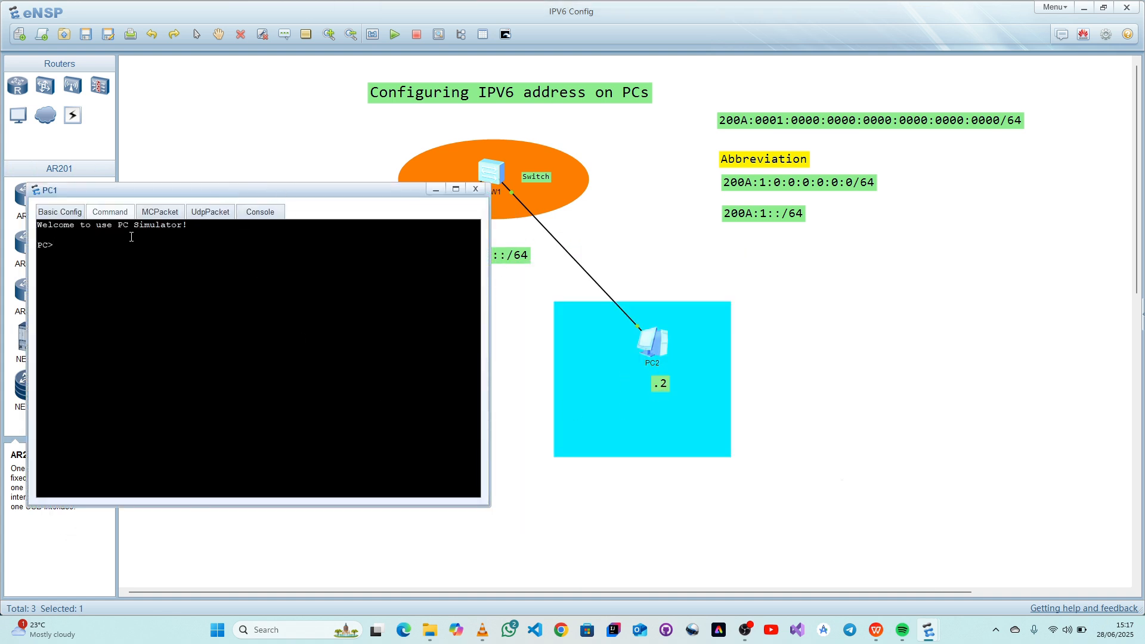
- Ping PC1's own address 200A:1::1 from its command line, copying the 200A:1:: prefix from the network label
text(ping)
click(703, 240)
double_click(504, 255)
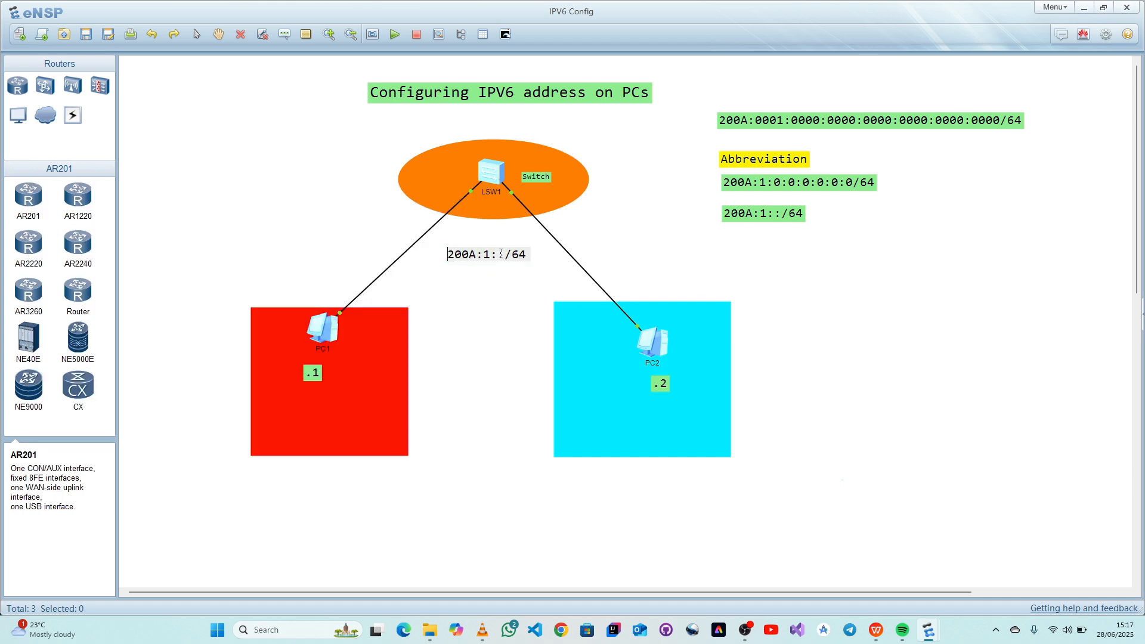
drag(504, 255, 417, 252)
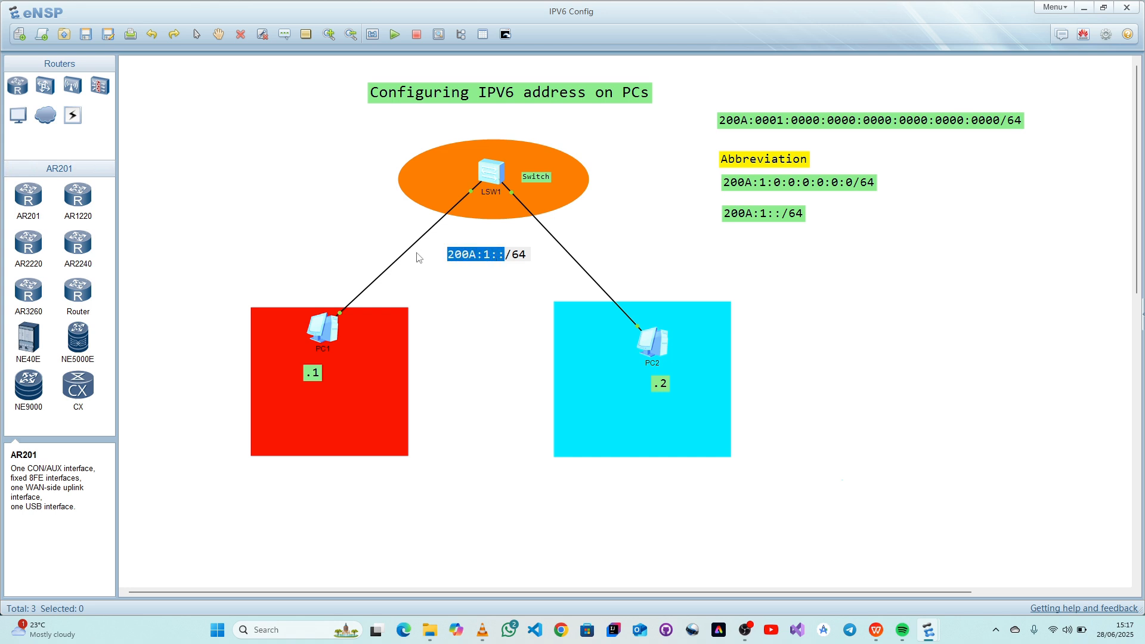
click(316, 333)
double_click(315, 332)
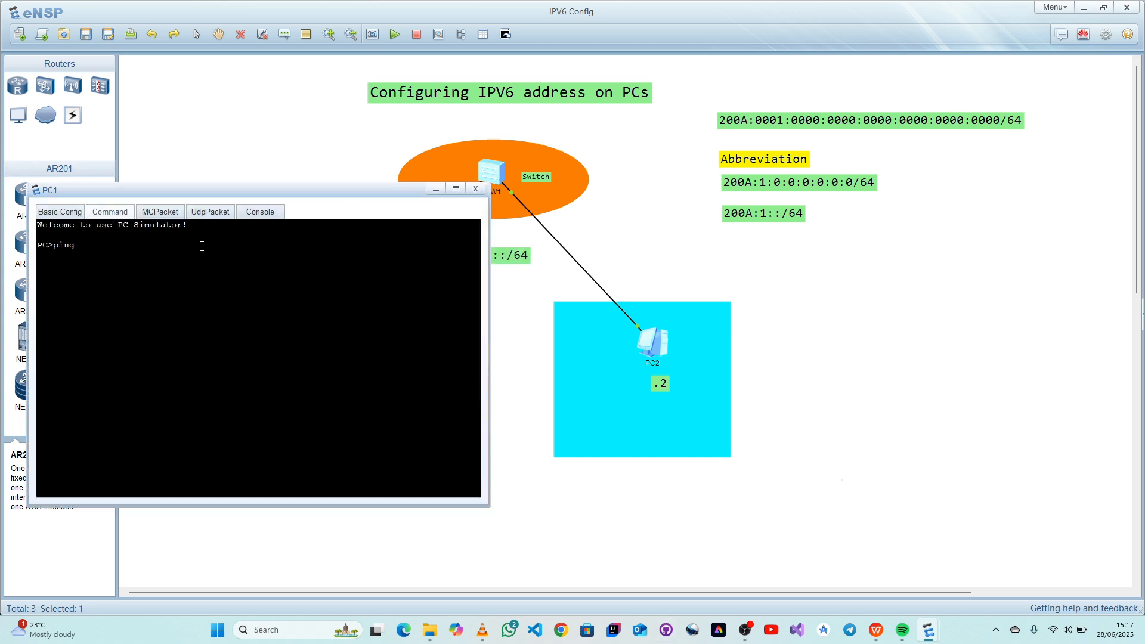
text(200A:1::1)
key(Return)
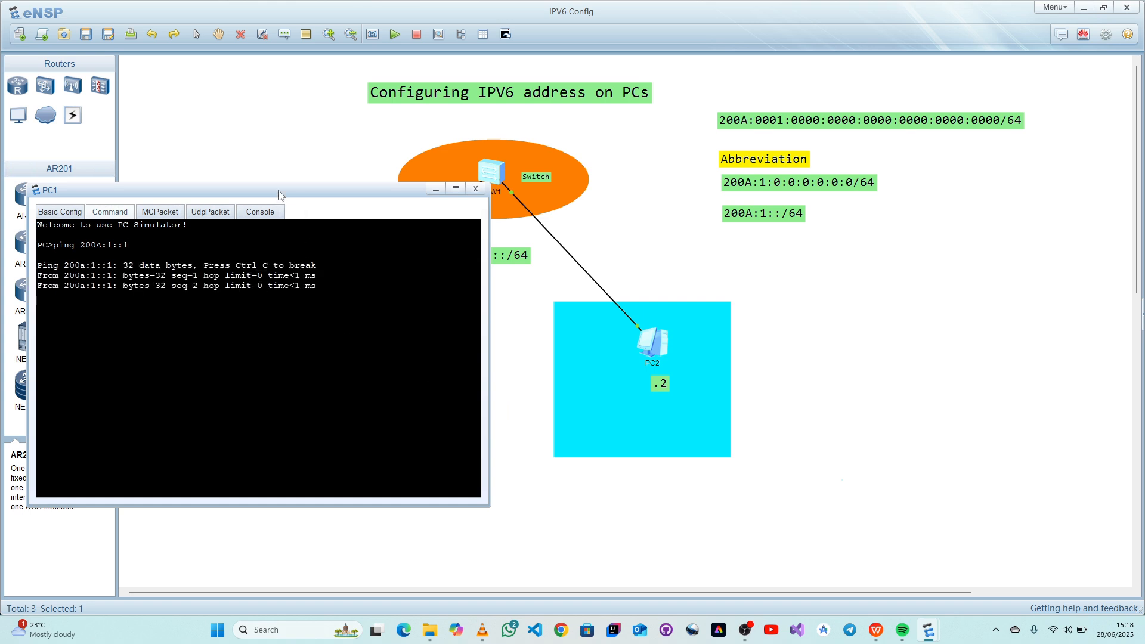
- Ping PC2 at 200A:1::2 from PC1's command line, then close PC1's window
drag(280, 195, 239, 84)
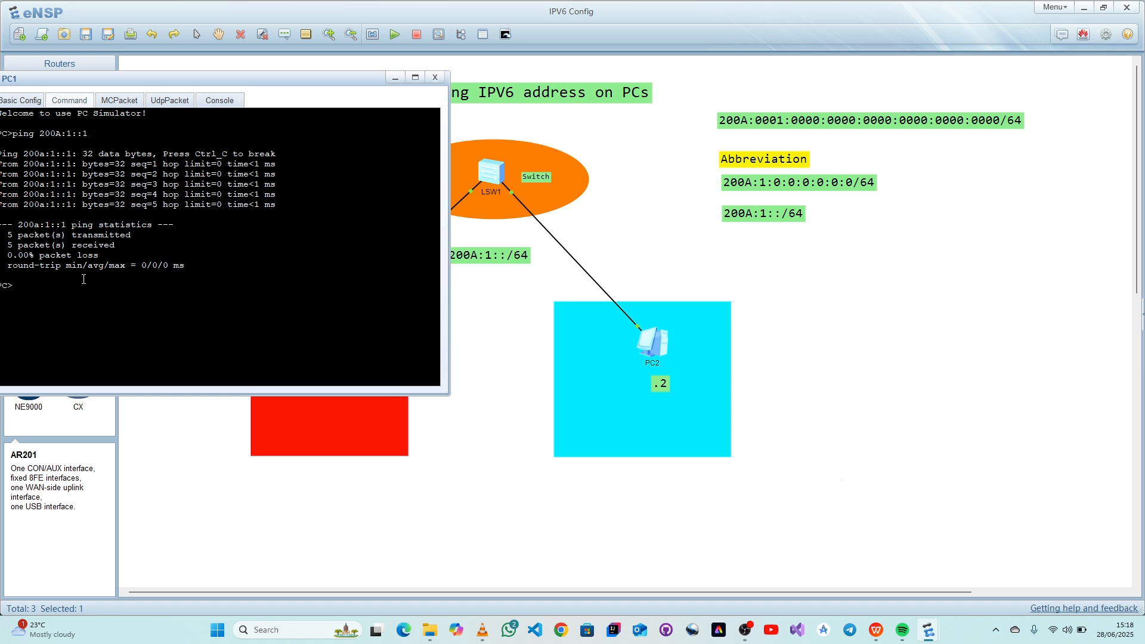
key(Up)
key(Return)
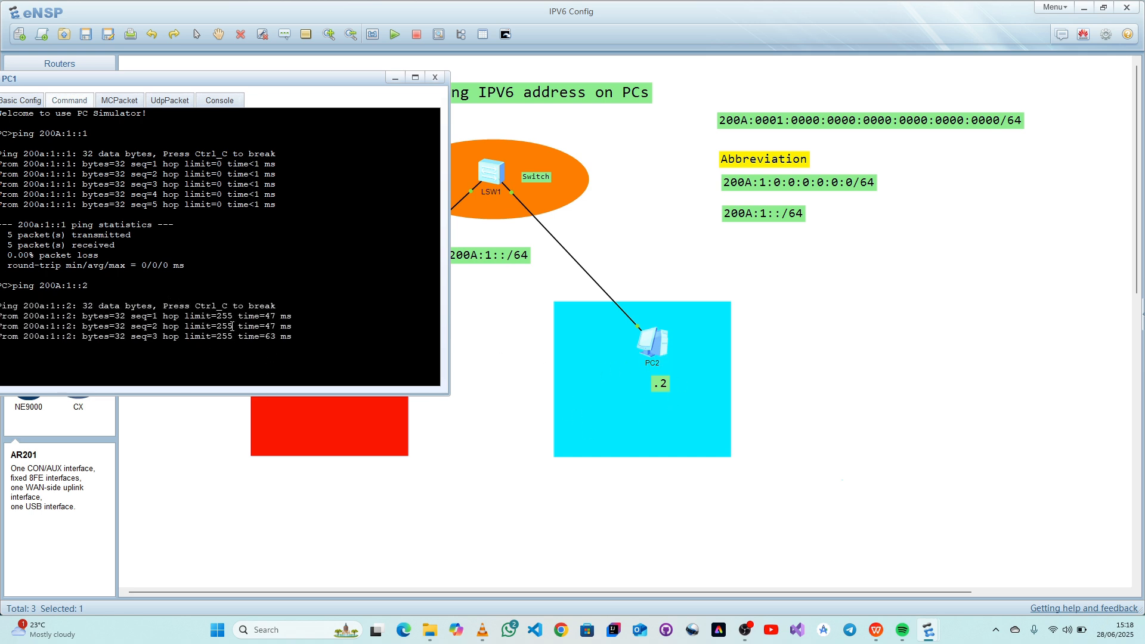
click(434, 77)
- Open PC2's command line and ping its own address 200A:1::2
double_click(654, 342)
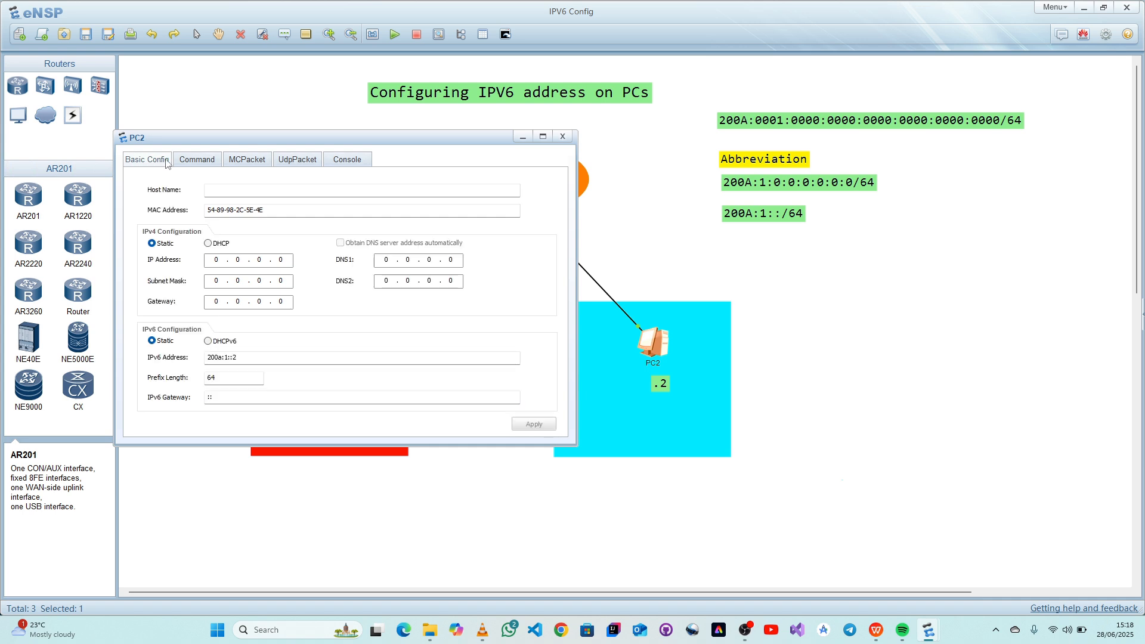
click(191, 160)
text(pi)
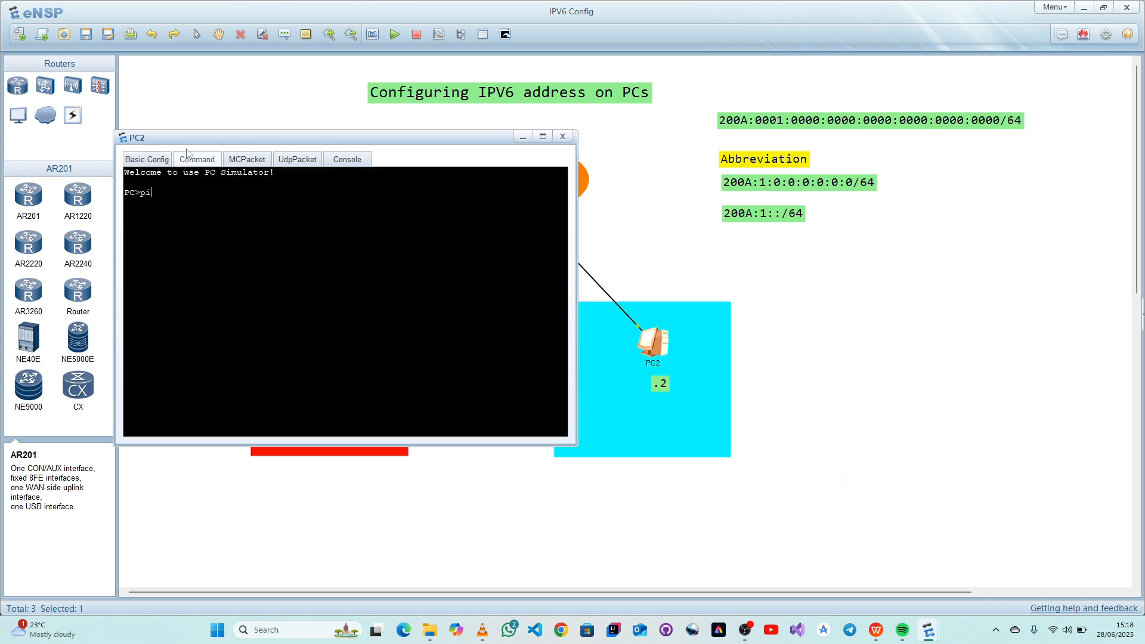
text(ng 200A:1::2)
key(Return)
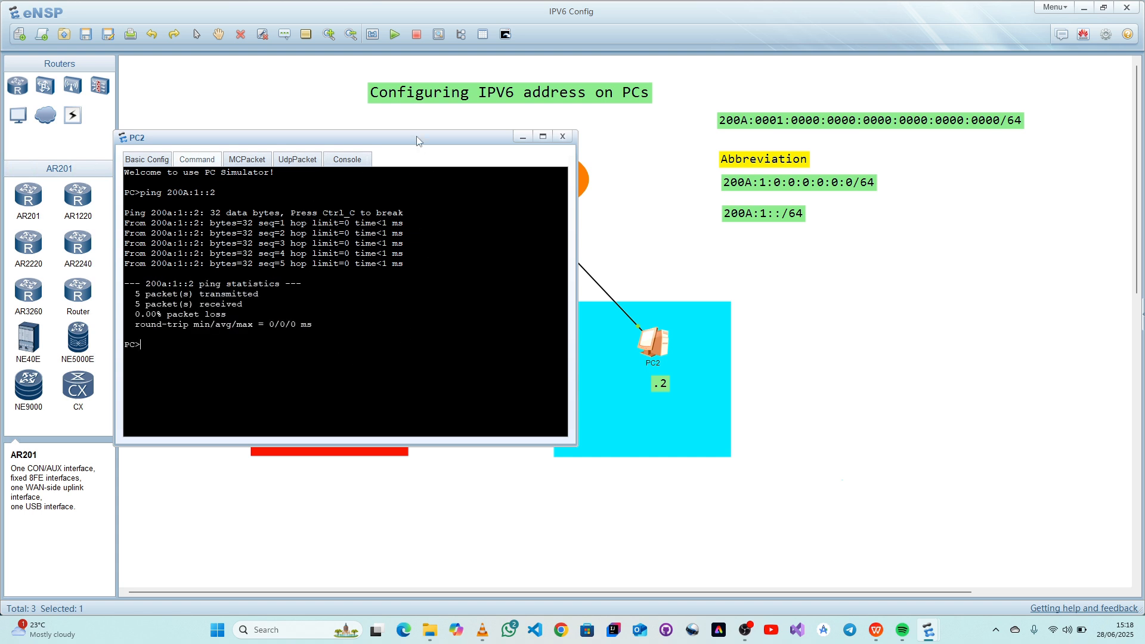
- Ping PC1 at 200A:1::1 from PC2's command line, then minimize PC2's window
drag(418, 136, 972, 183)
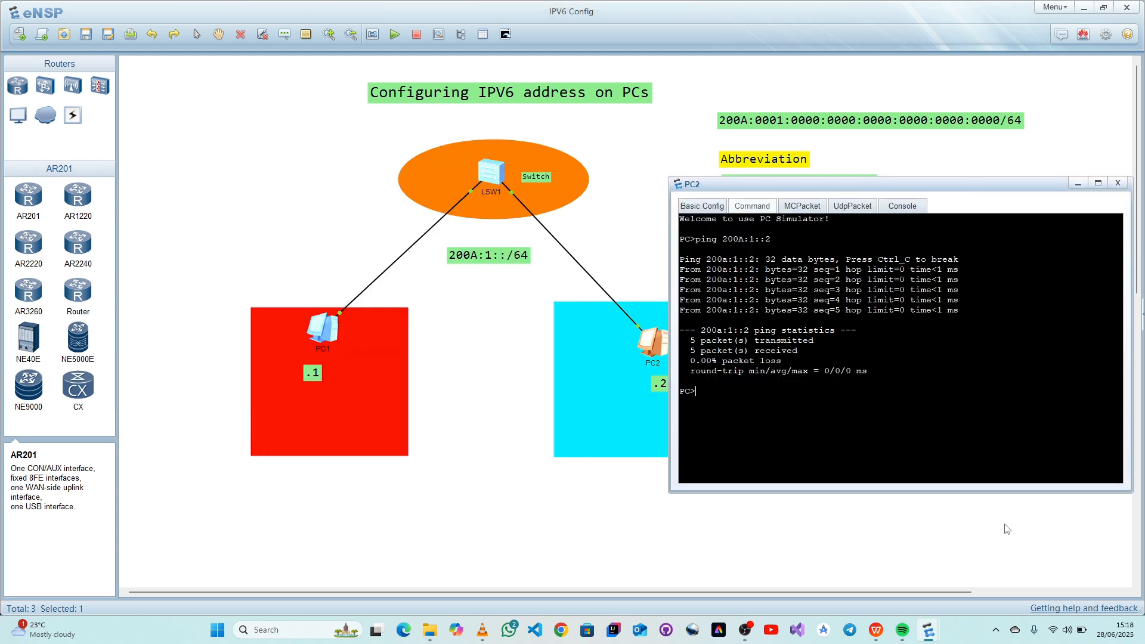
key(Up)
key(BackSpace)
text(1::1)
key(Return)
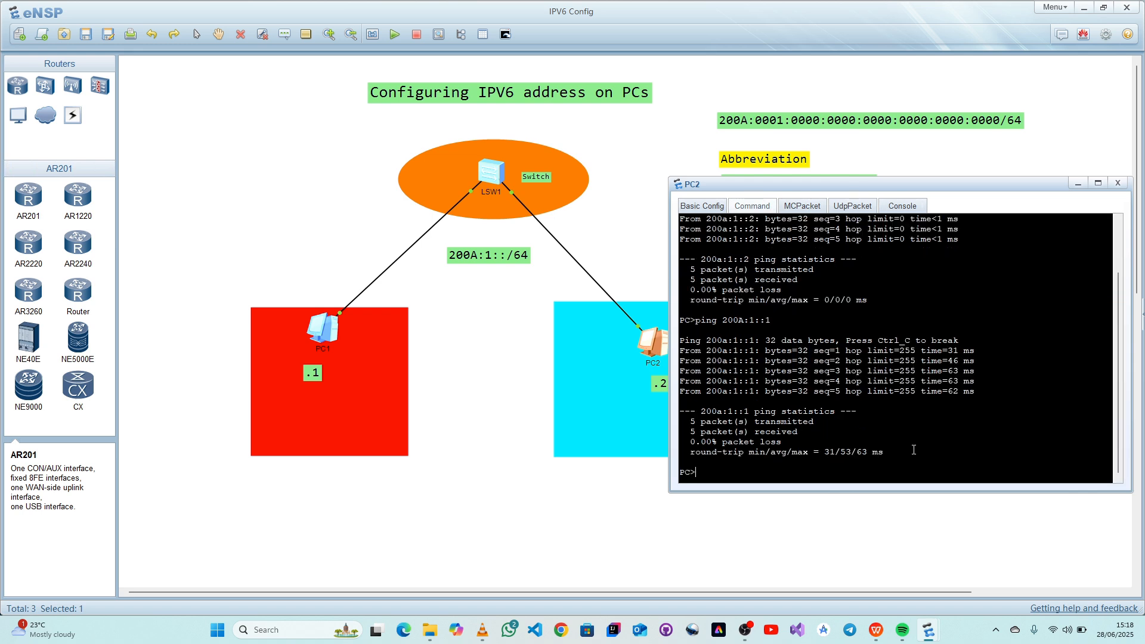
click(1078, 183)
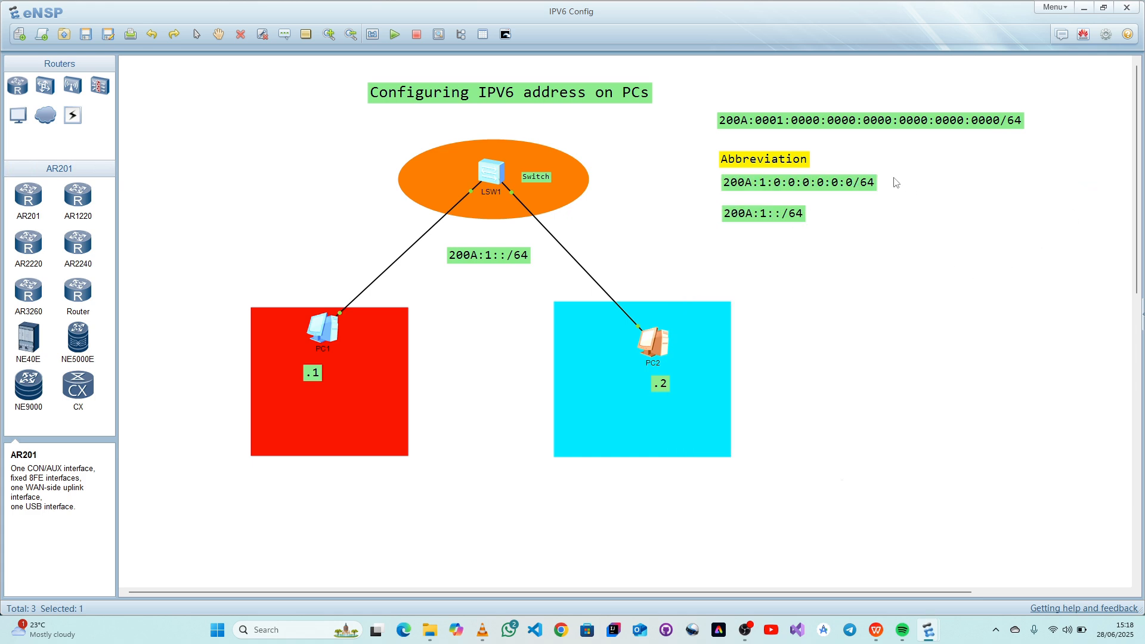
- Copy the address 200A:1:0:0:0:0:0:0 without its prefix length from the label under Abbreviation
click(894, 228)
double_click(852, 182)
drag(851, 182, 735, 191)
key(ctrl+c)
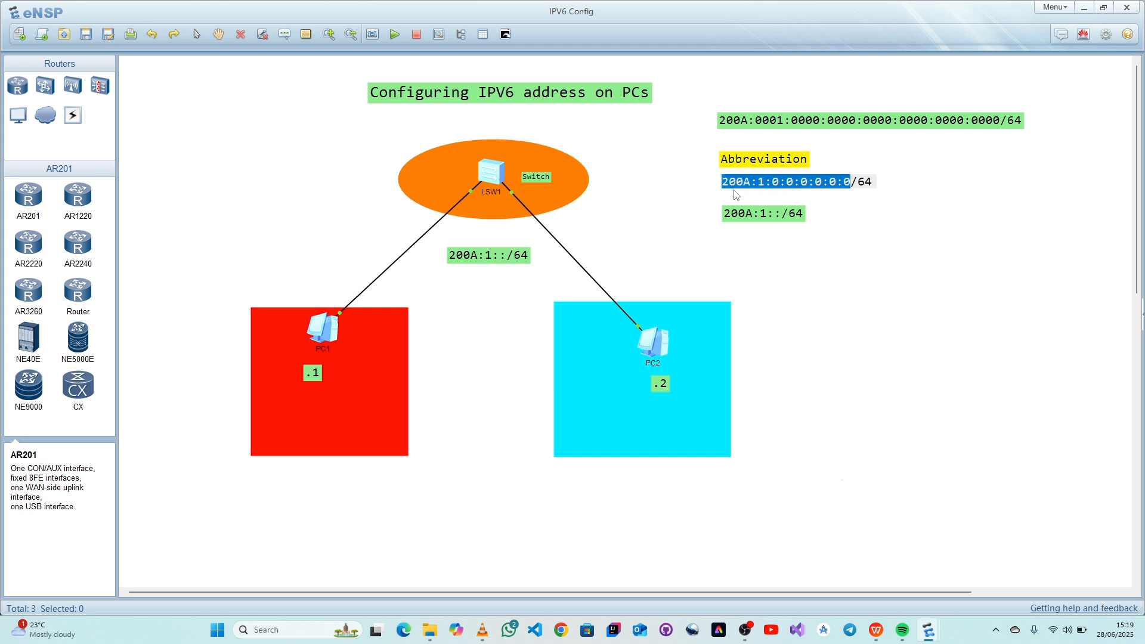
click(890, 261)
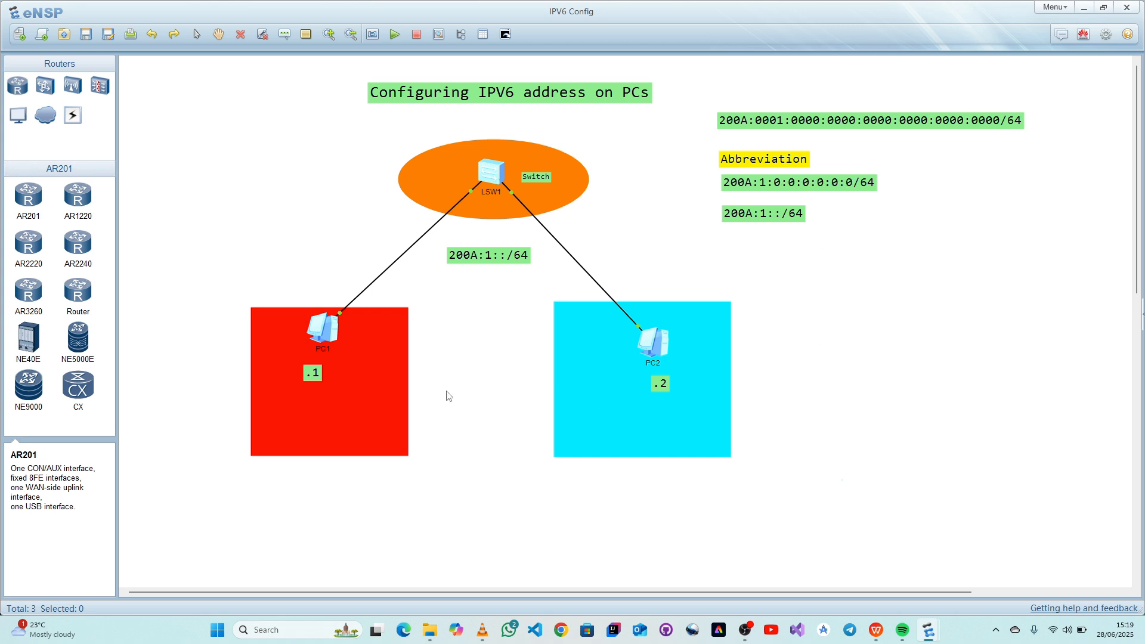
- Replace PC1's IPv6 address with the copied 200A:1:0:0:0:0:0:0, apply it and close the window
double_click(318, 342)
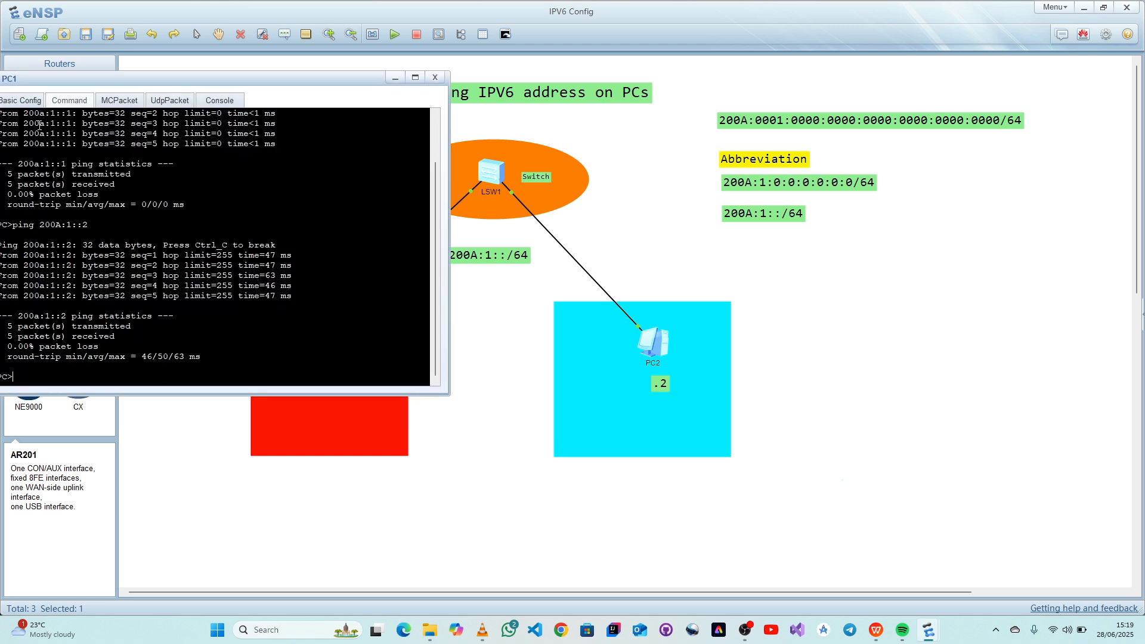
click(24, 103)
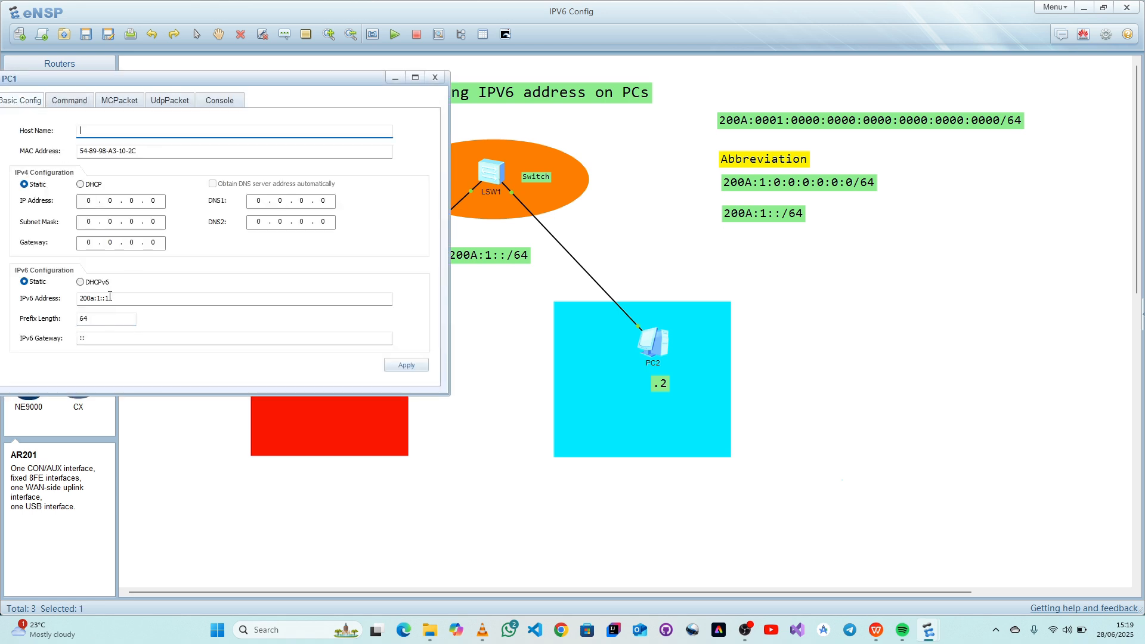
drag(110, 297, 66, 301)
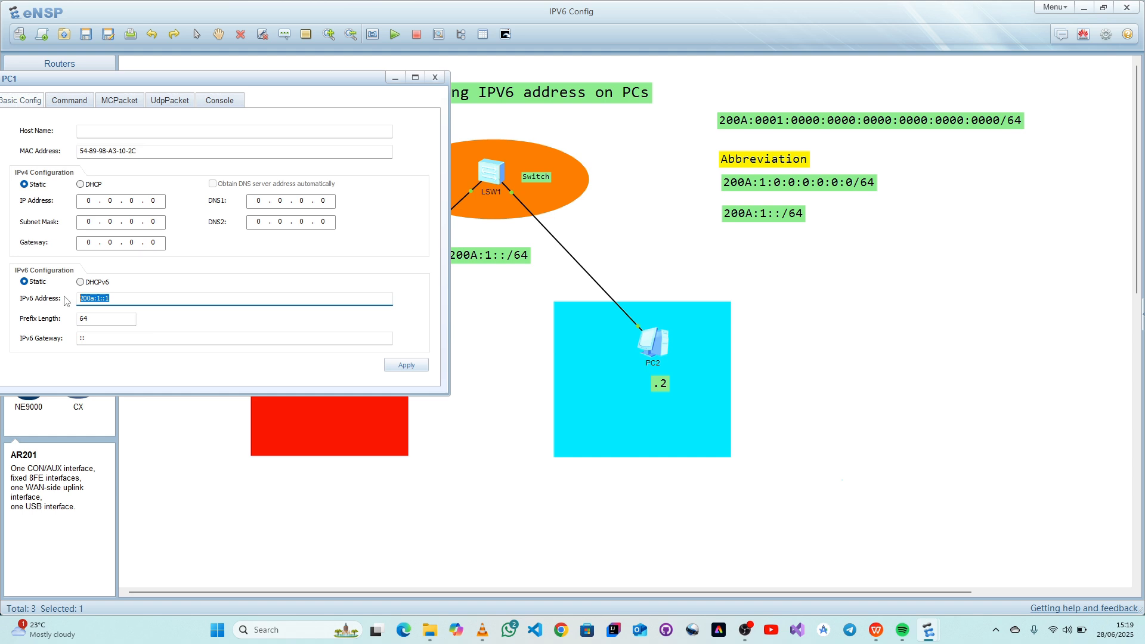
key(ctrl+v)
click(403, 365)
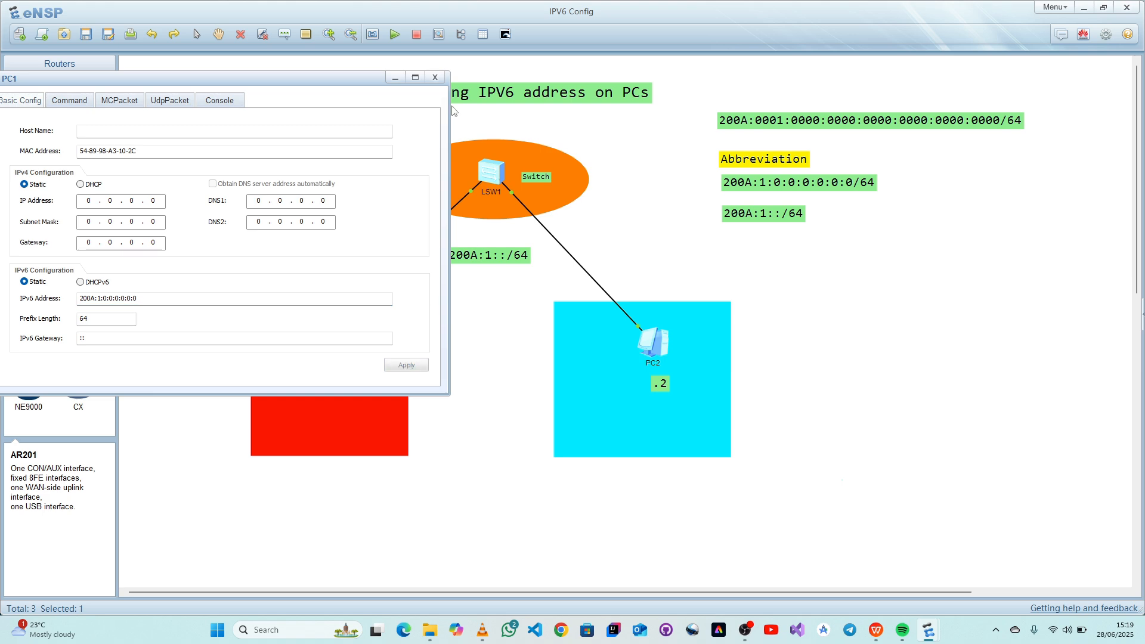
click(433, 76)
- Set PC2's IPv6 address to 200A:1:0:0:0:0:0:2, apply it and close the window
double_click(656, 349)
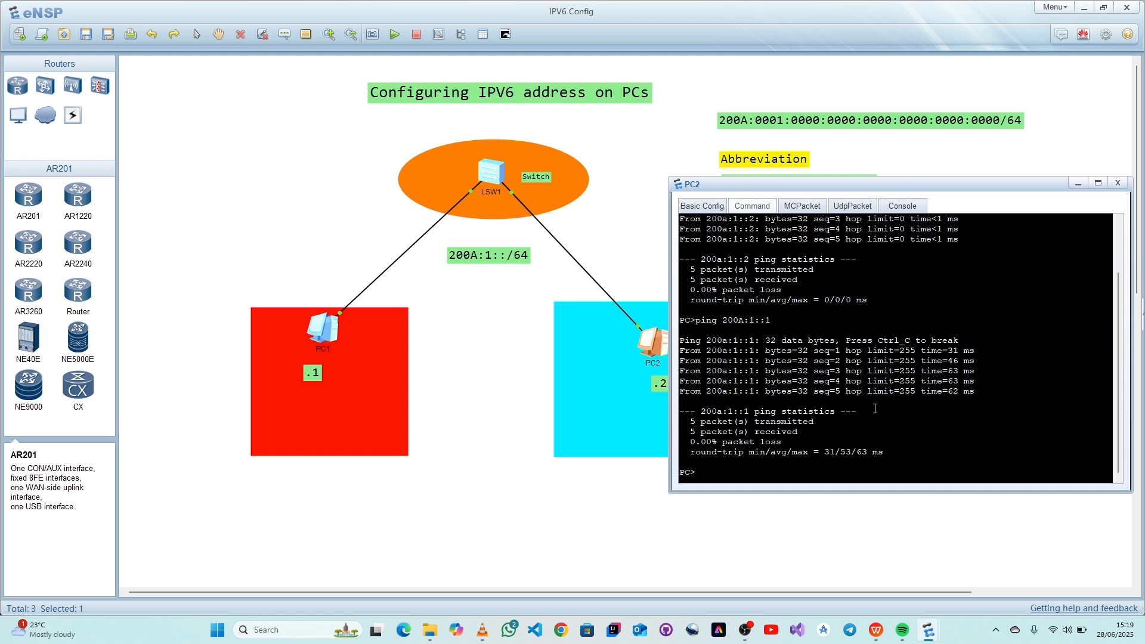
click(719, 207)
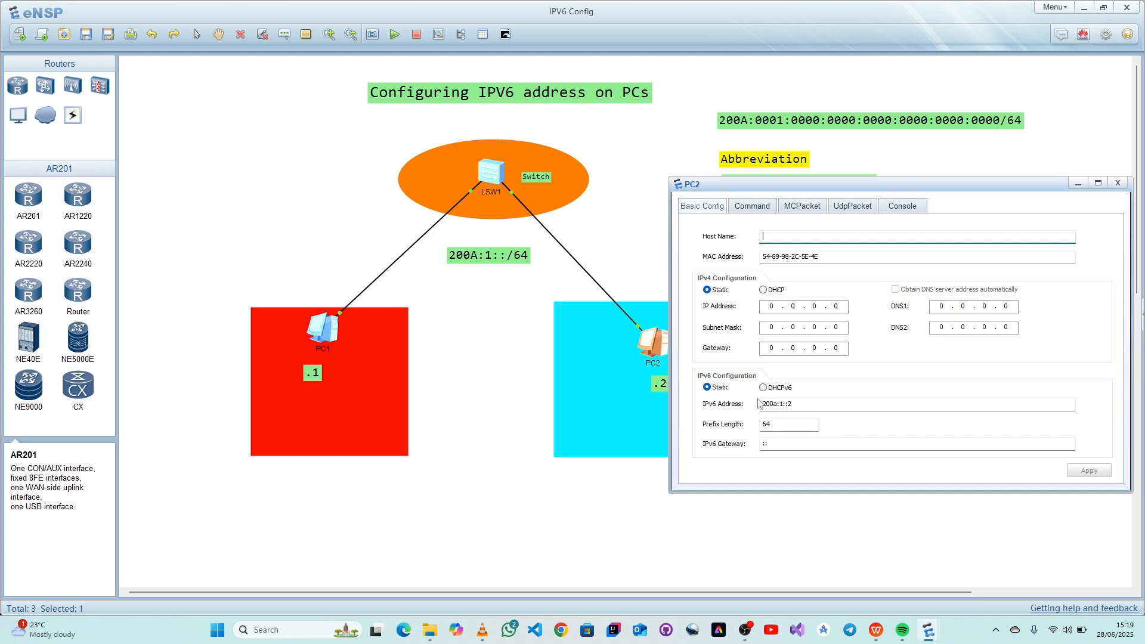
drag(794, 404, 753, 412)
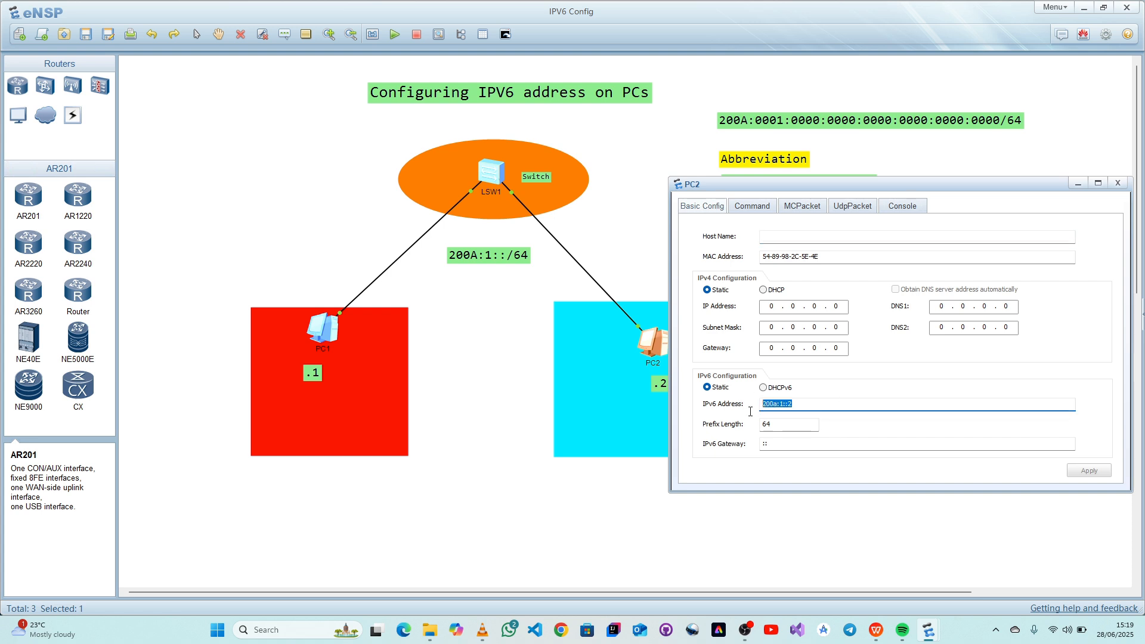
text(200A:1:0:0:0:0:0:0)
click(1089, 471)
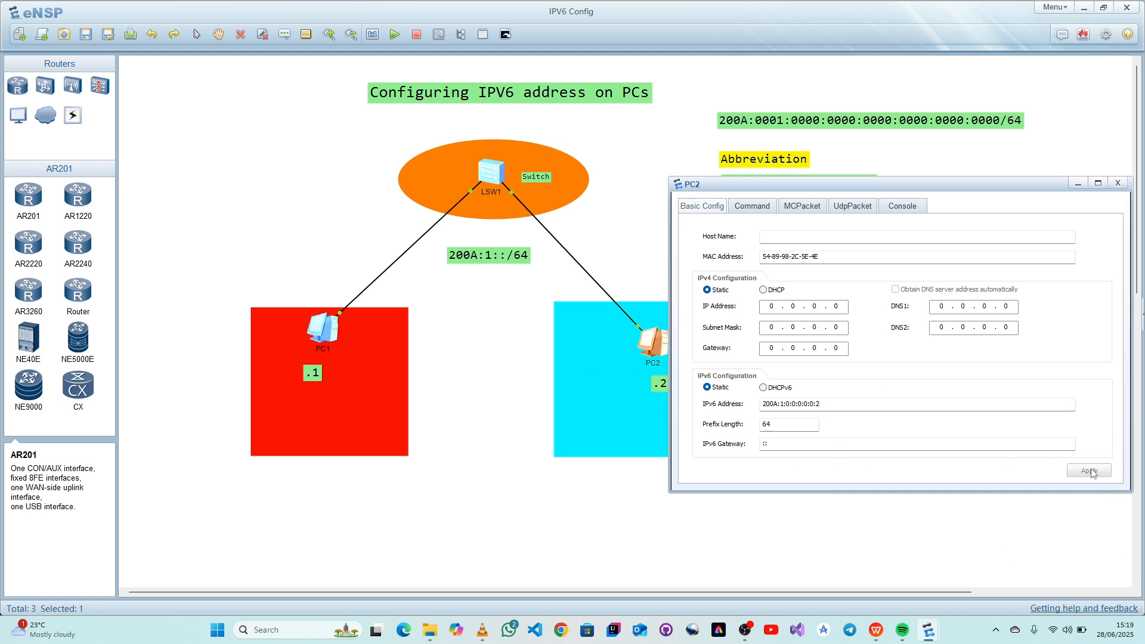
click(1118, 183)
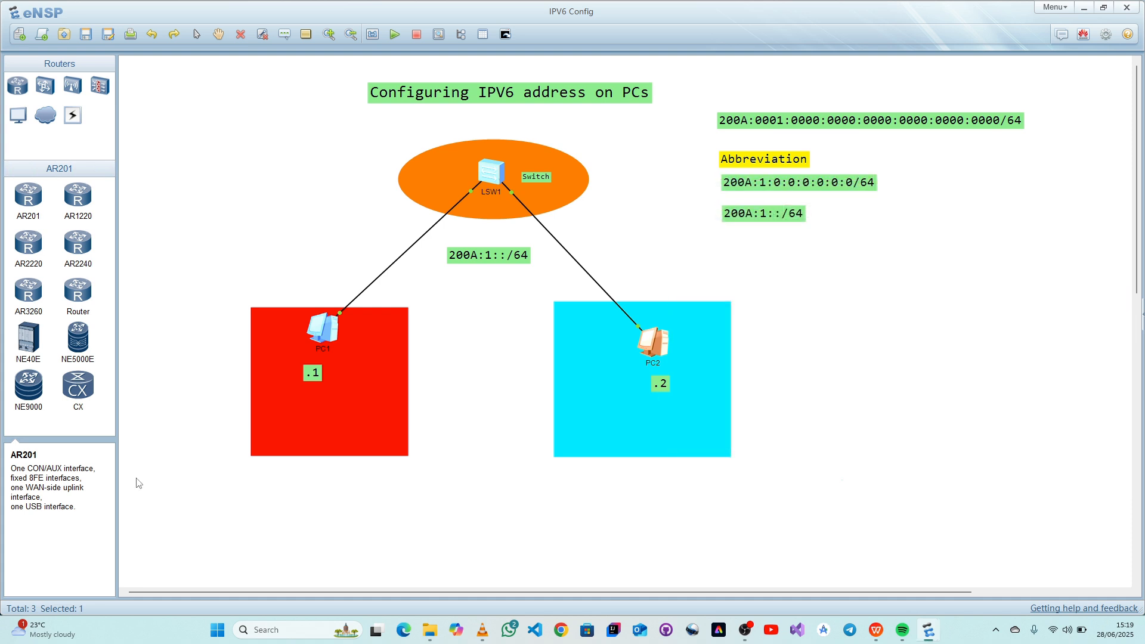
- Correct the last group of PC1's IPv6 address to make it 200A:1:0:0:0:0:0:1 and apply it
double_click(327, 330)
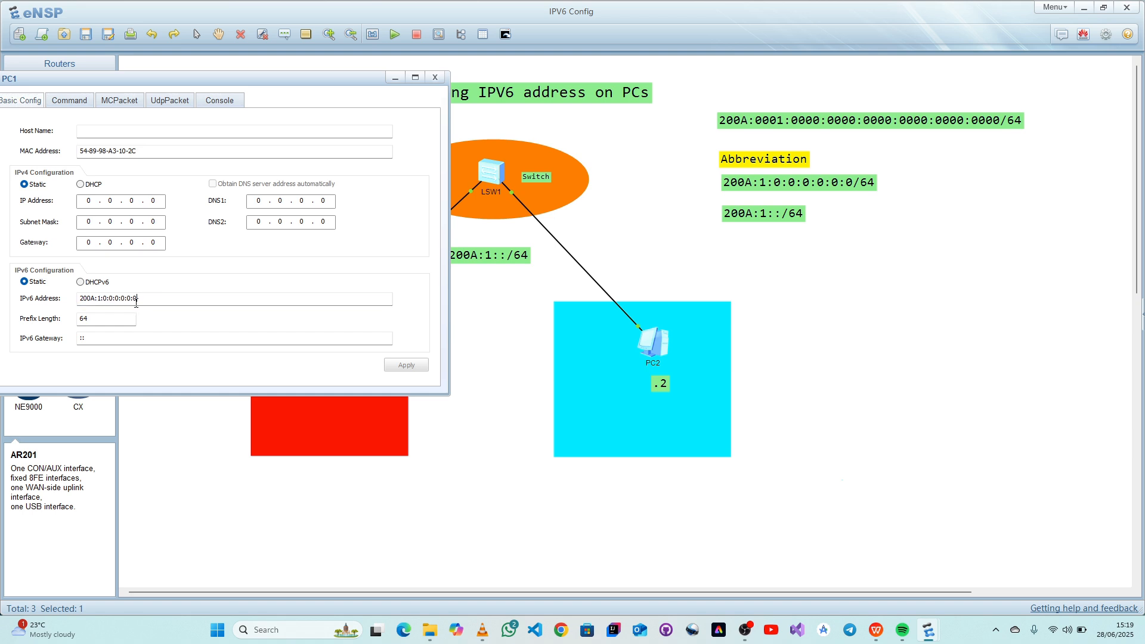
click(141, 301)
click(417, 366)
- Ping PC1's own address in the longer form 200A:1:0:0:0:0:0:1 from its command line
click(63, 101)
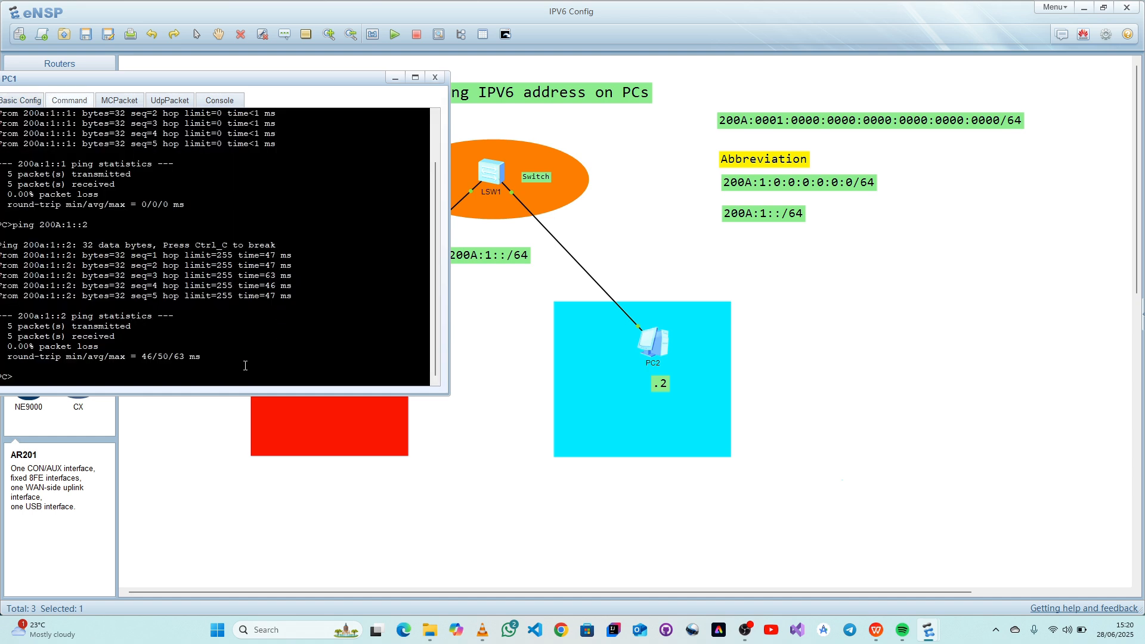
key(Up)
key(BackSpace)
key(BackSpace)
key(BackSpace)
key(BackSpace)
key(BackSpace)
key(BackSpace)
text(200A:1:0:0:0:0:0:0)
key(Return)
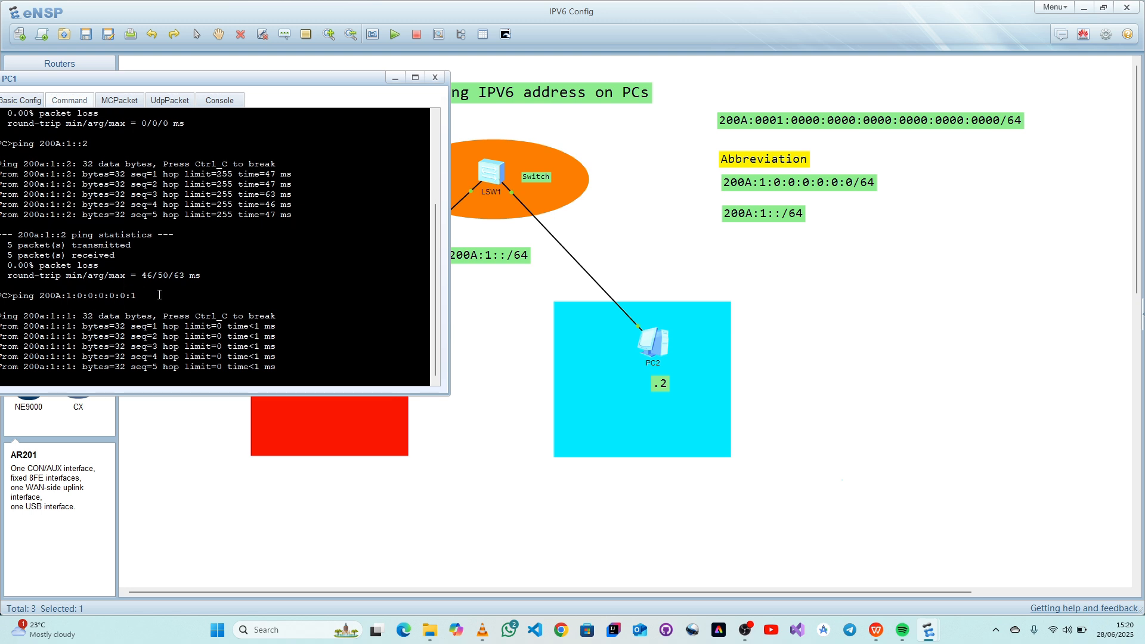
- Highlight the address in PC1's ping command and compare it with the longer address label under Abbreviation
drag(160, 294, 94, 287)
drag(144, 225, 34, 225)
drag(907, 182, 687, 197)
double_click(332, 328)
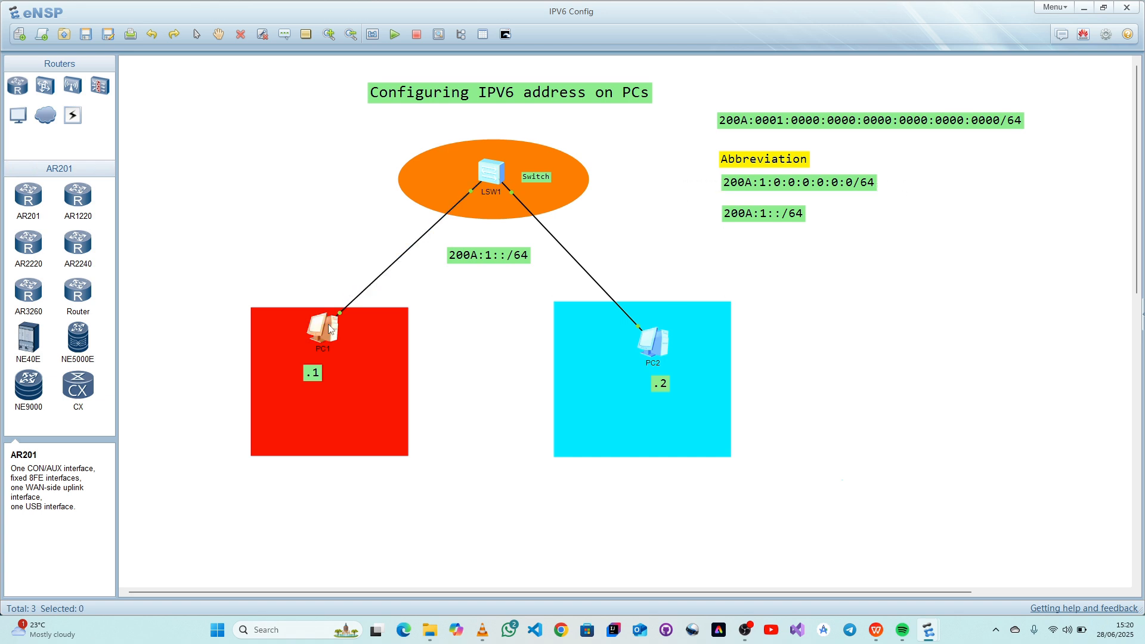
scroll(225, 355, up, 1)
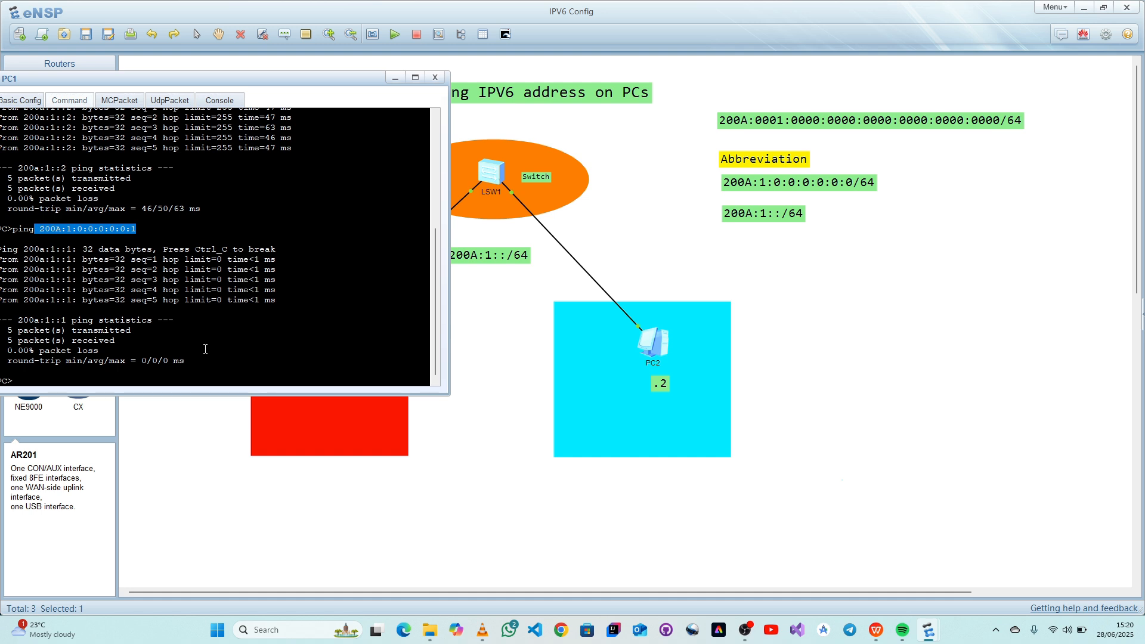
- Ping PC2 at 200A:1:0:0:0:0:0:2 from PC1's command line and highlight the command with its replies
click(94, 373)
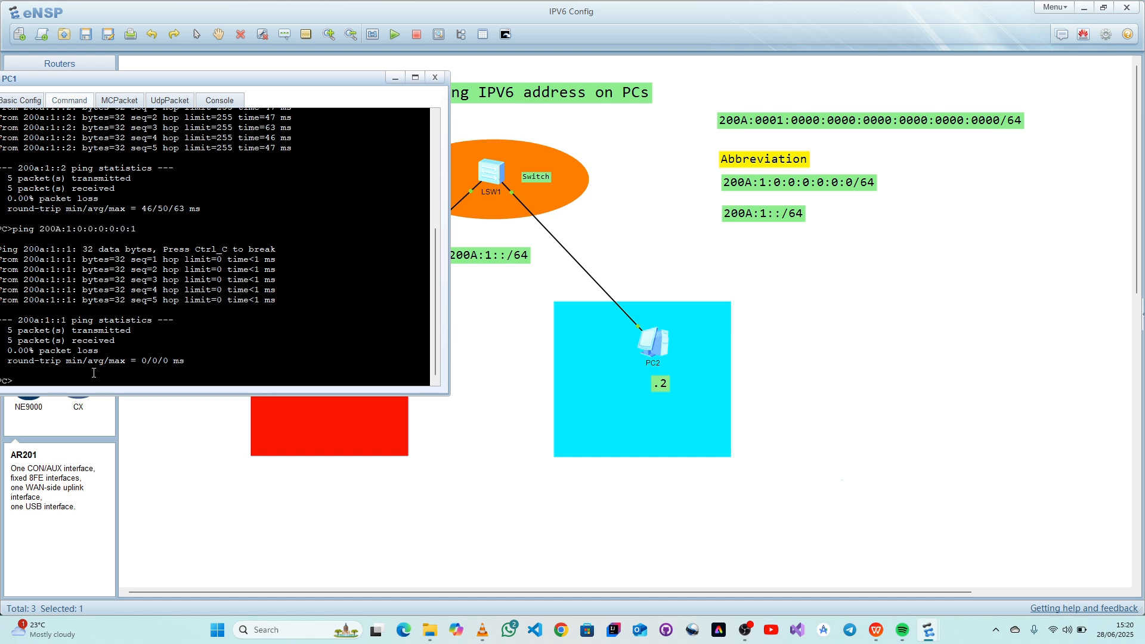
key(Up)
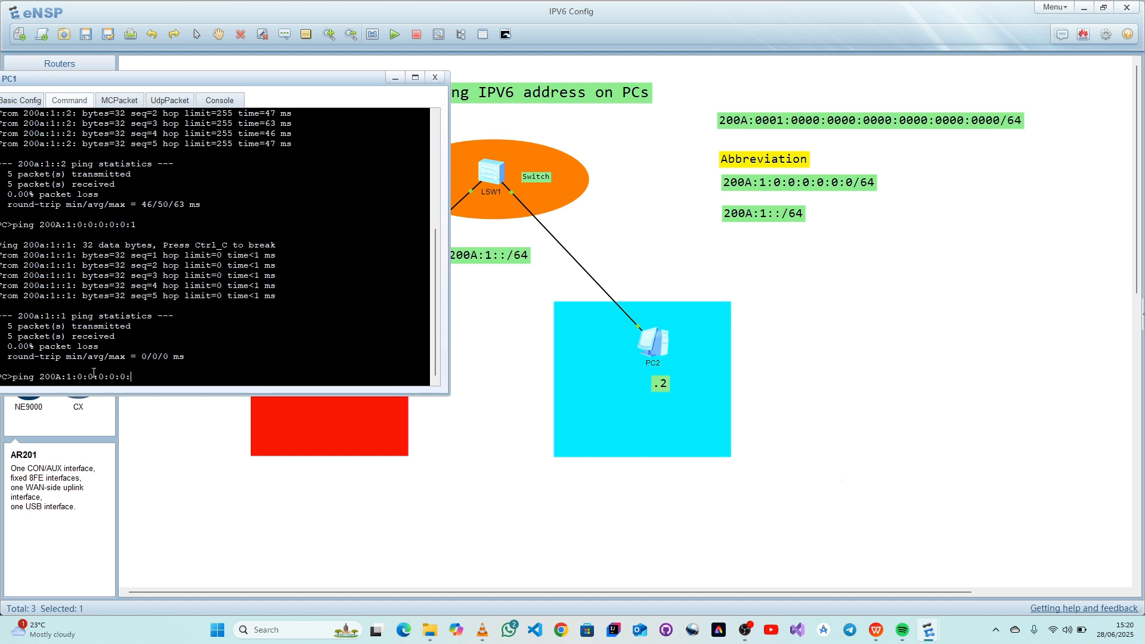
text(2)
key(Return)
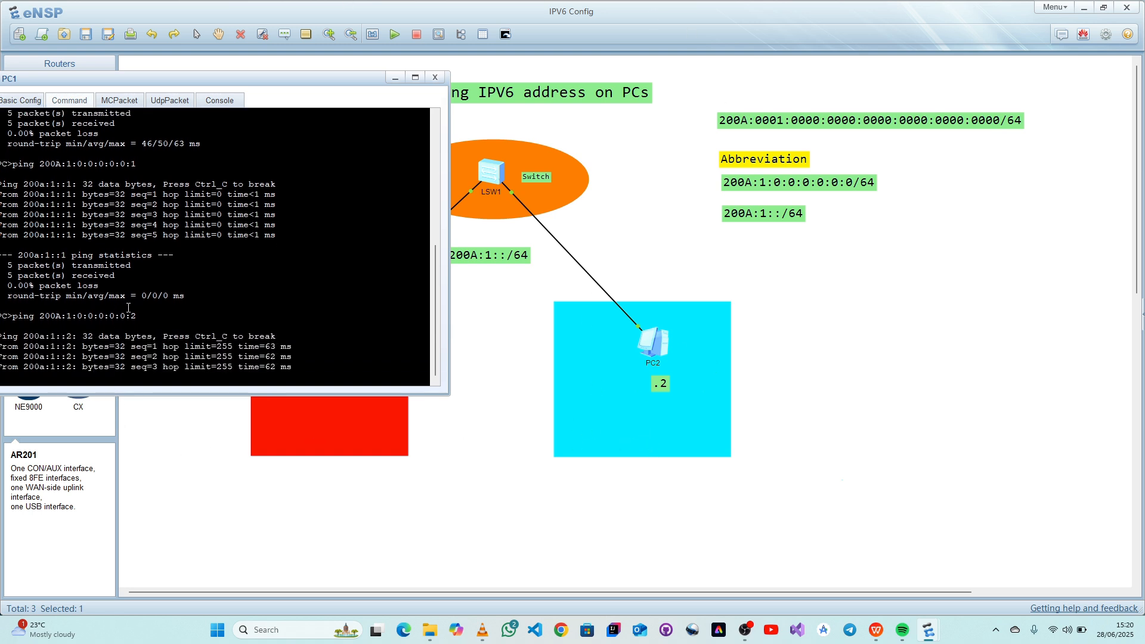
drag(156, 294, 19, 288)
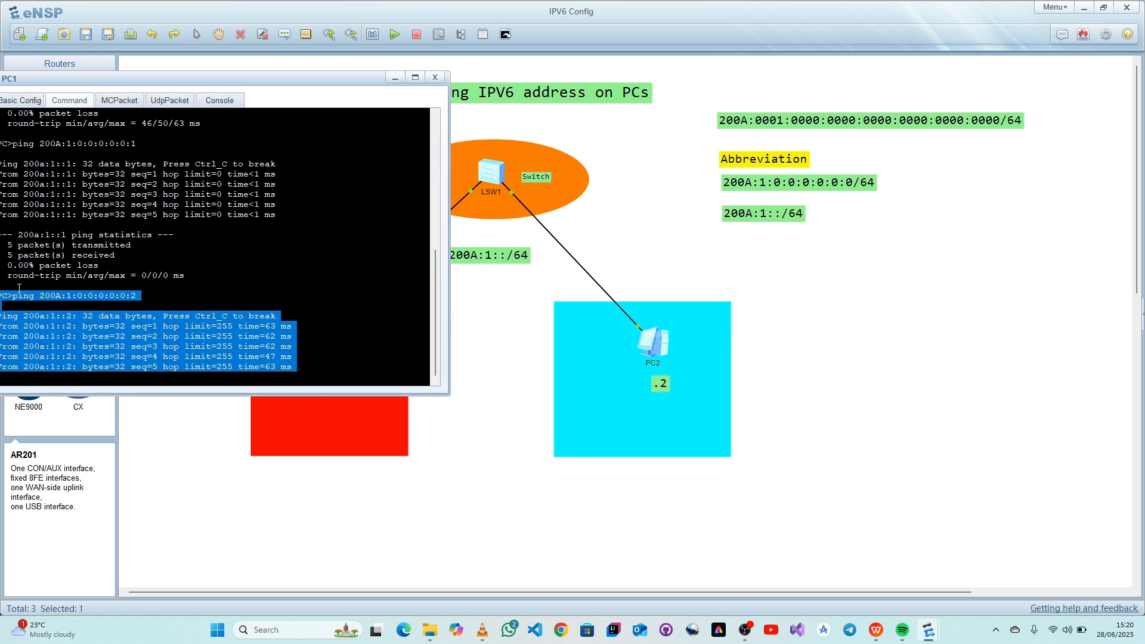
- Highlight the ping command for 200A:1:0:0:0:0:0:2 in PC1's command line and close PC1's window
drag(143, 229, 56, 216)
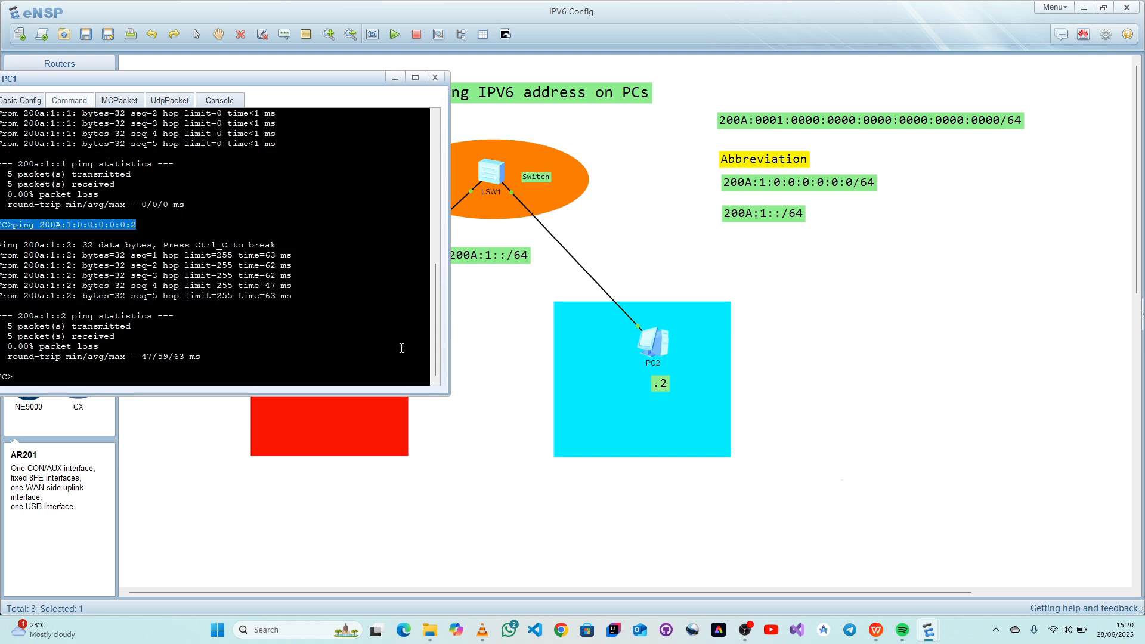
click(434, 80)
- Ping PC1 at 200A:1:0:0:0:0:0:1 from PC2's command line and close PC2's window
double_click(657, 346)
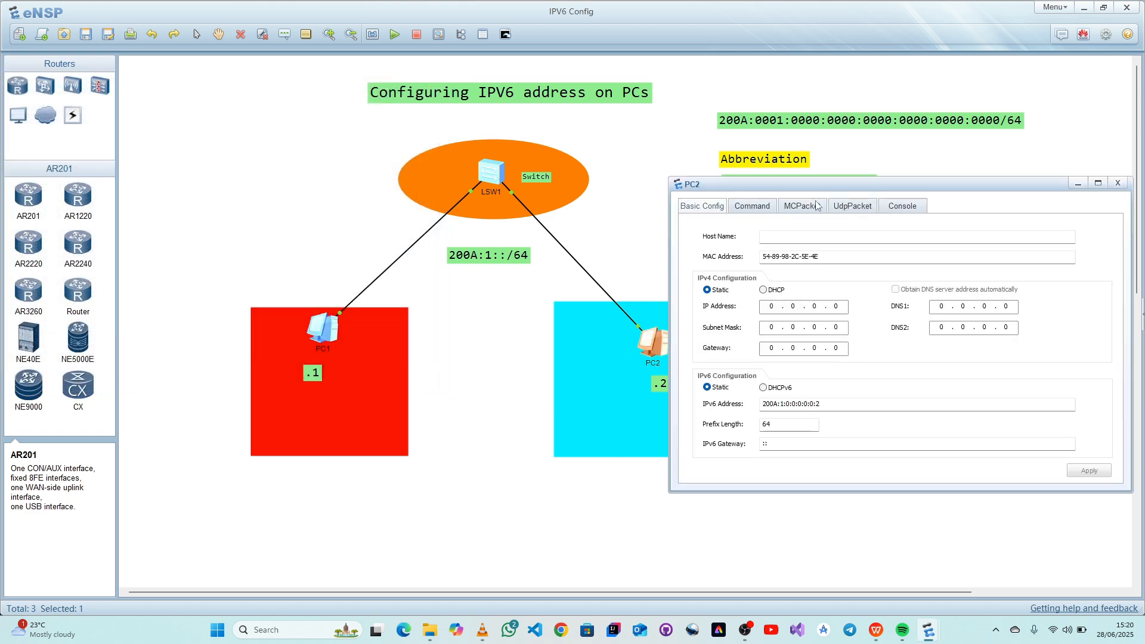
click(735, 207)
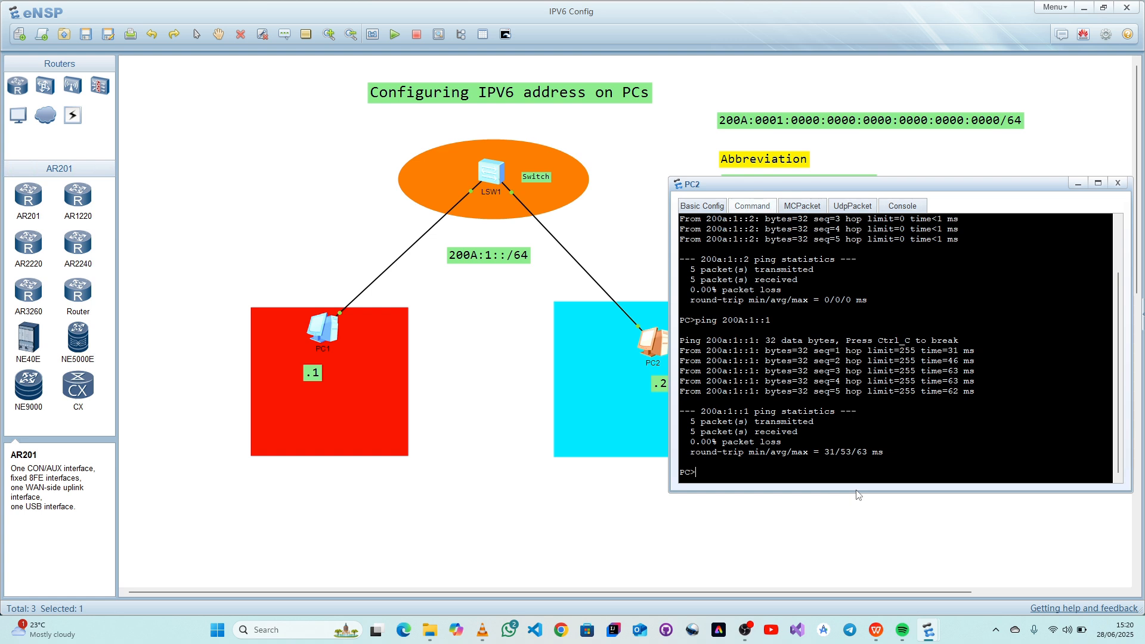
text(200A:1:0:0:0:0:0:0)
key(BackSpace)
key(BackSpace)
key(BackSpace)
key(BackSpace)
key(BackSpace)
key(BackSpace)
key(BackSpace)
key(BackSpace)
key(BackSpace)
key(BackSpace)
key(BackSpace)
key(BackSpace)
key(BackSpace)
key(BackSpace)
key(BackSpace)
key(BackSpace)
key(BackSpace)
text(ping)
text(200A:1:0:0:0:0:0:0)
key(BackSpace)
text(1)
key(Return)
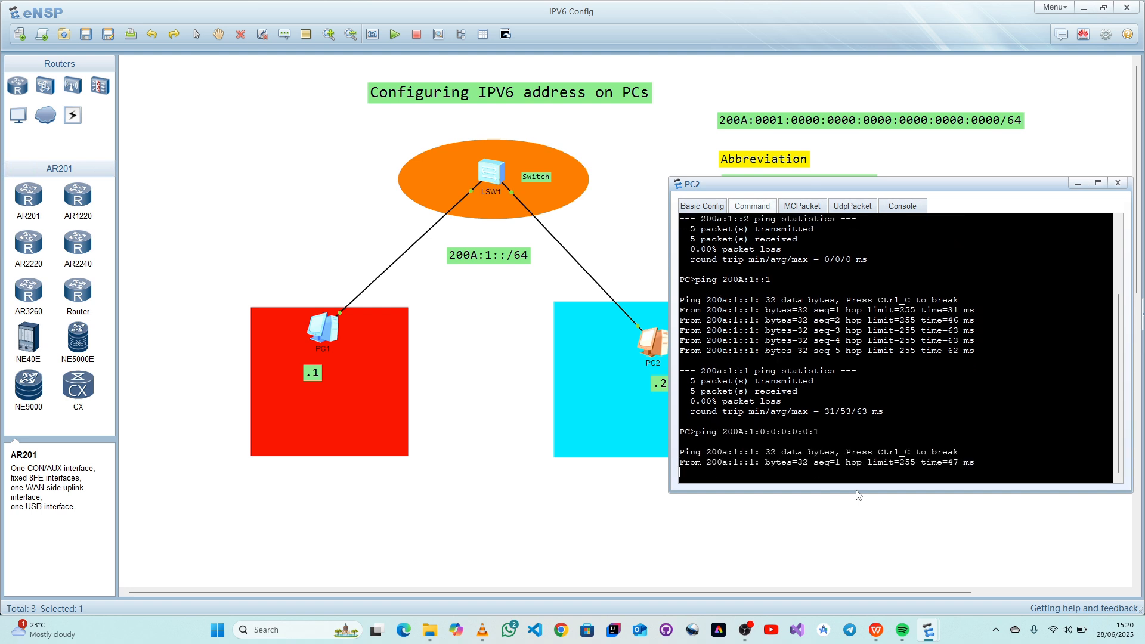
click(1118, 183)
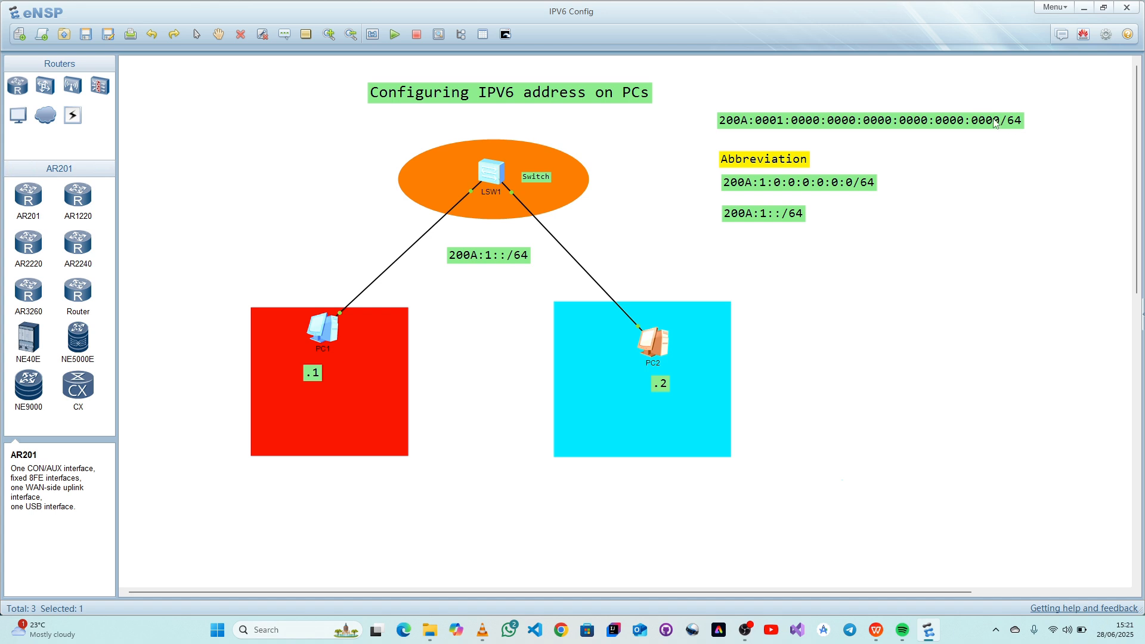
- Copy the unabbreviated address 200A:0001:0000:0000:0000:0000:0000:0000 from its label on the canvas, without the /64 prefix
click(996, 159)
double_click(1000, 120)
drag(1000, 120, 707, 124)
key(ctrl+c)
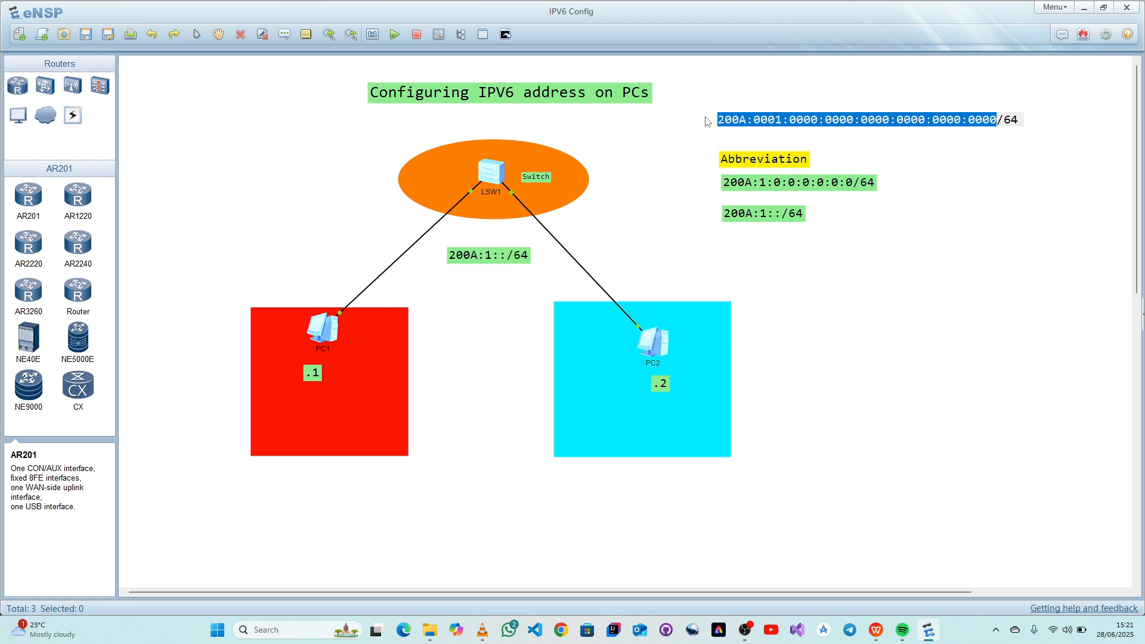
click(890, 248)
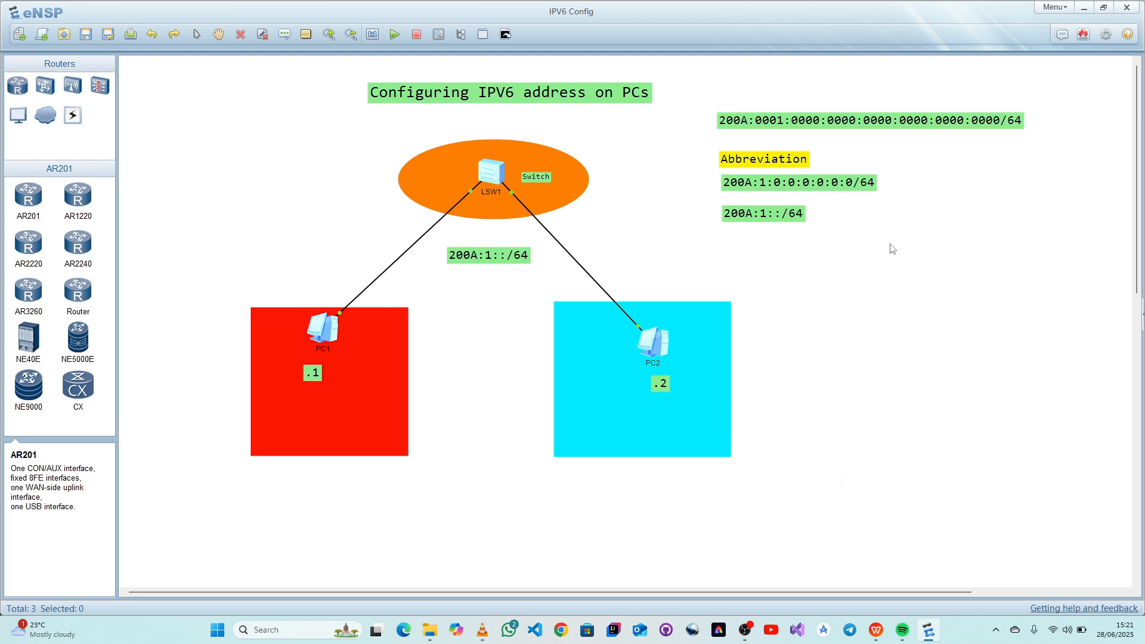
- Set PC1's IPv6 address to the full form 200A:0001:0000:0000:0000:0000:0000:0001, apply it and close PC1's window
double_click(307, 338)
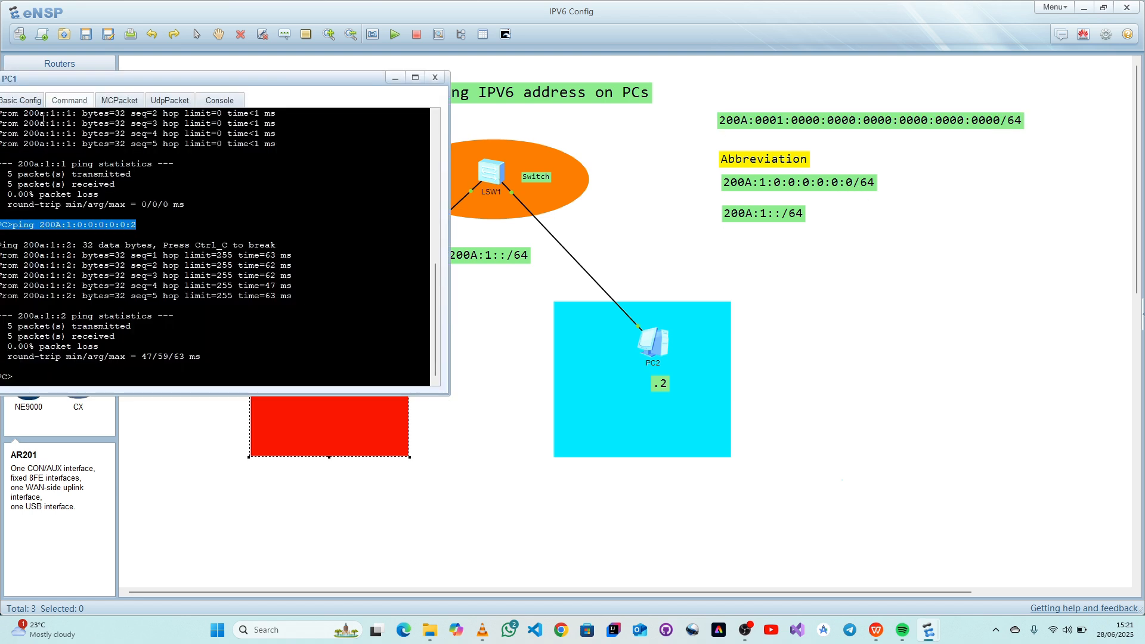
click(22, 101)
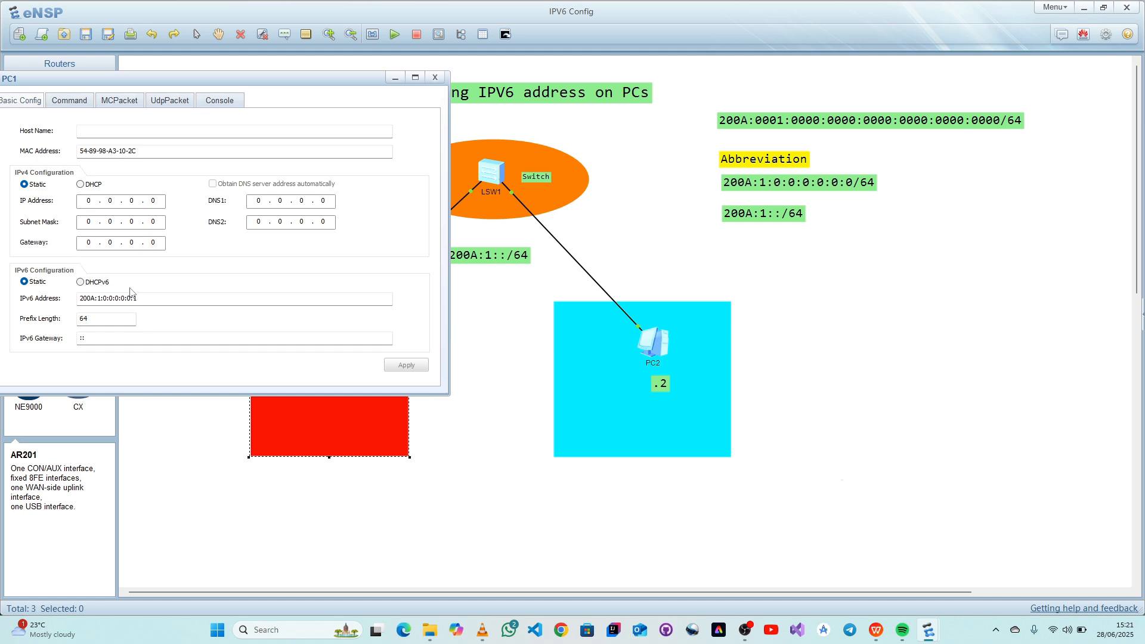
drag(139, 298, 71, 296)
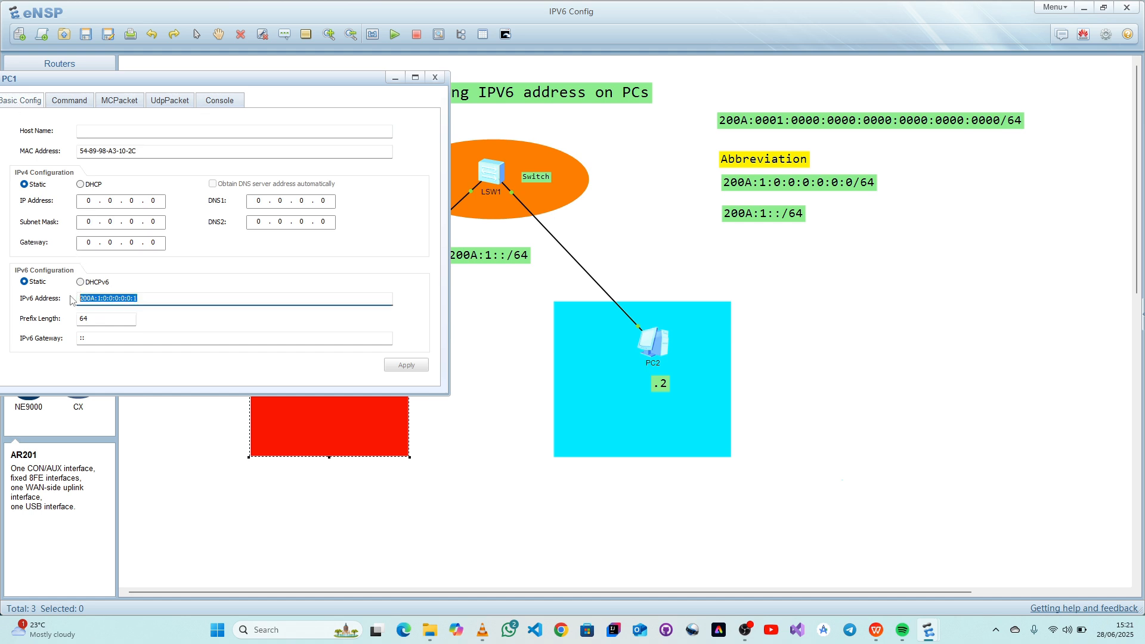
key(ctrl+v)
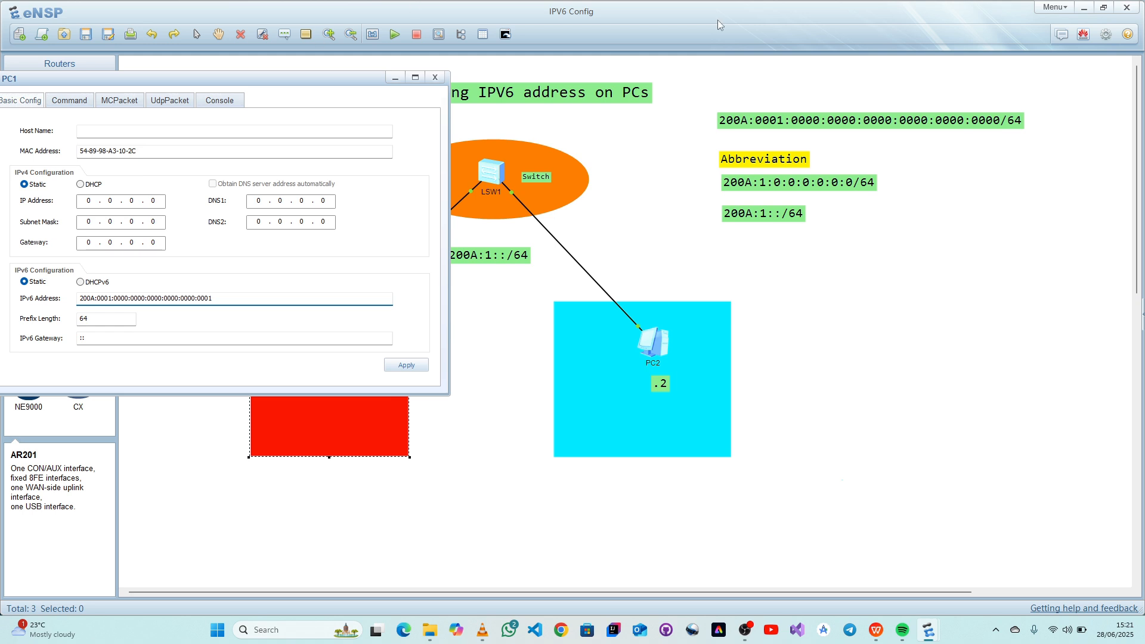
click(406, 366)
click(434, 77)
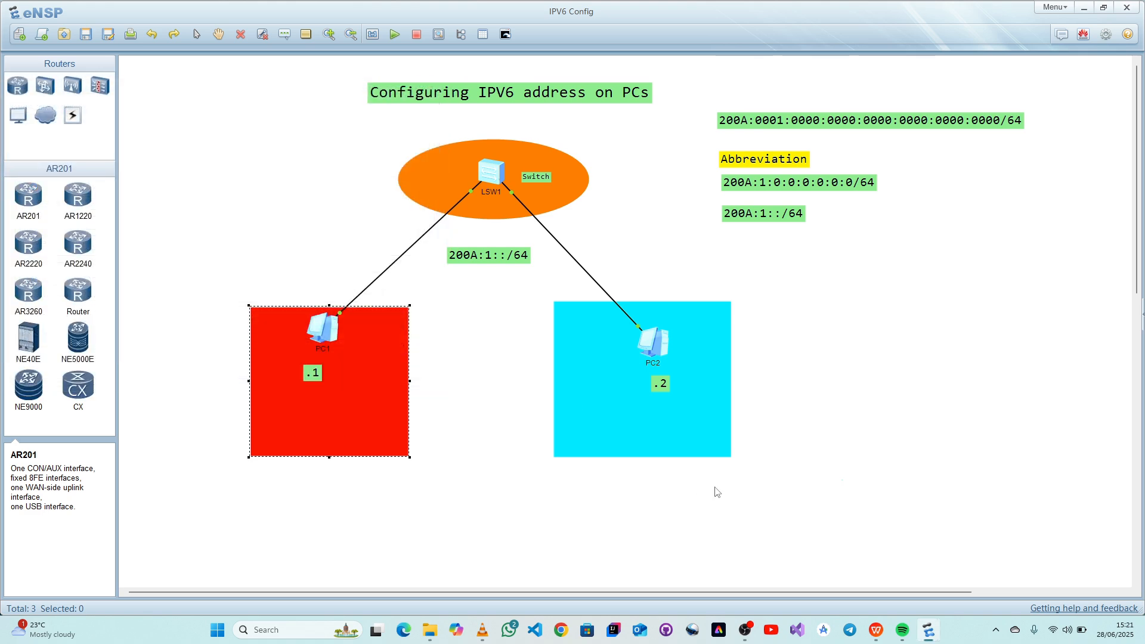
- Set PC2's IPv6 address to the full form 200A:0001:0000:0000:0000:0000:0000:0002, apply it and close PC2's window
double_click(651, 349)
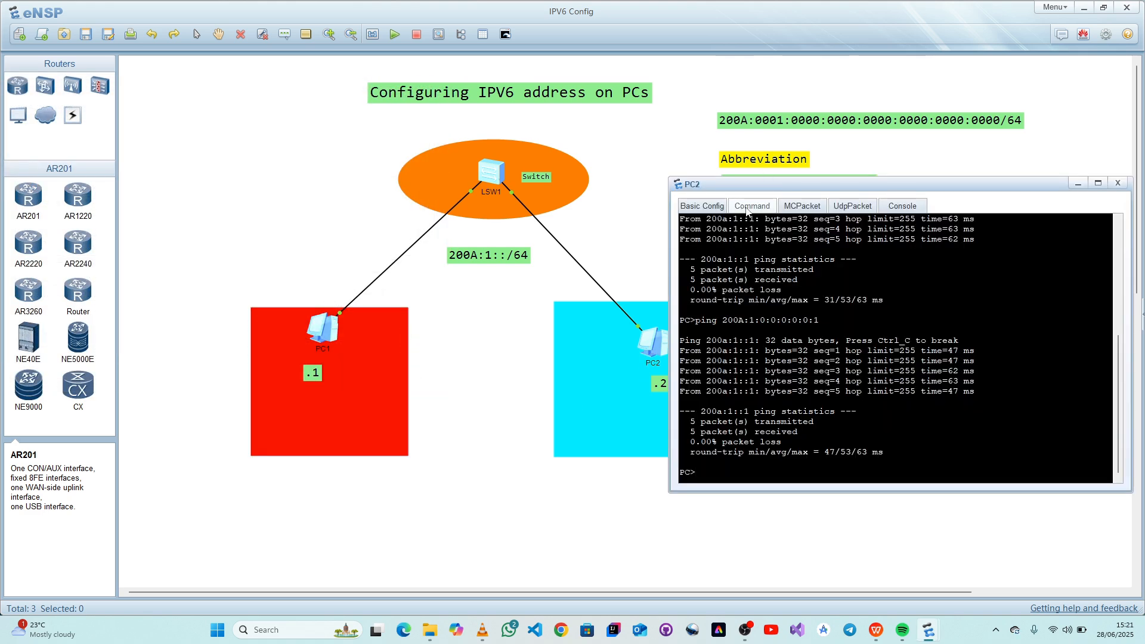
click(702, 206)
drag(819, 404, 750, 407)
text(200A:0001:0000:0000:0000:0000:0000:0000)
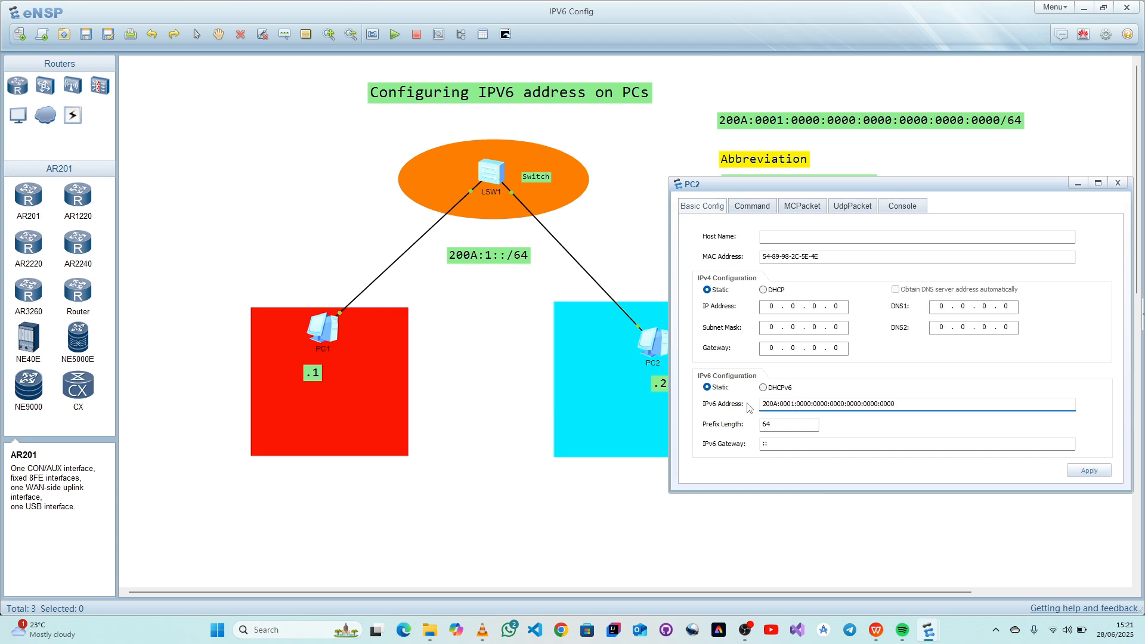
text(2)
click(1089, 470)
click(1119, 181)
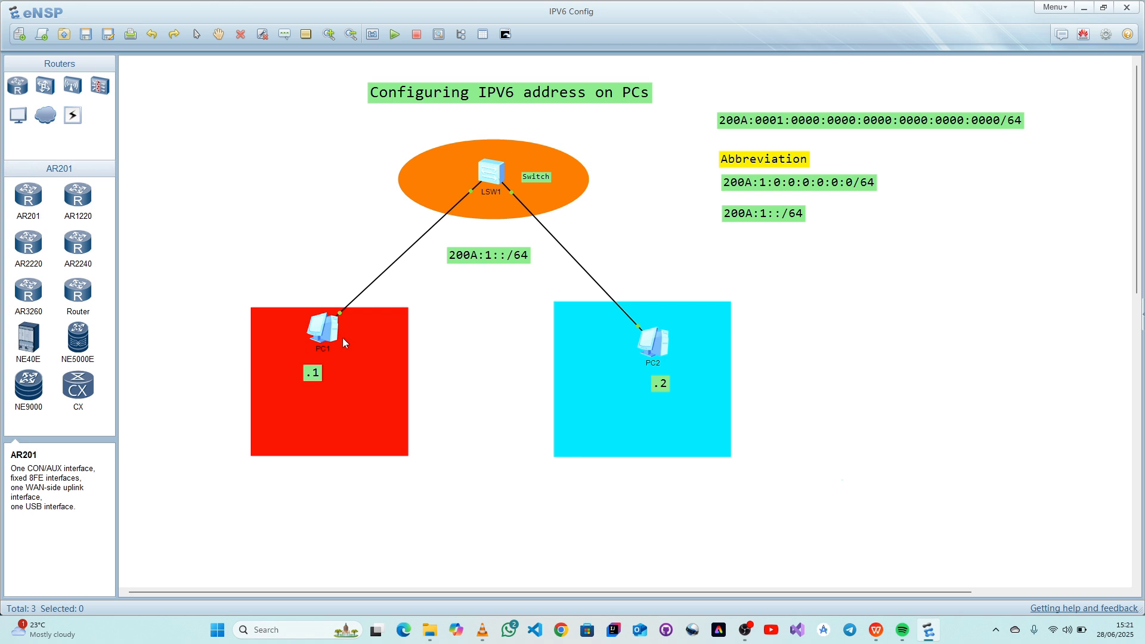
- Ping PC1's own full-form address 200A:0001:0000:0000:0000:0000:0000:0001 from its command line
double_click(325, 330)
click(61, 103)
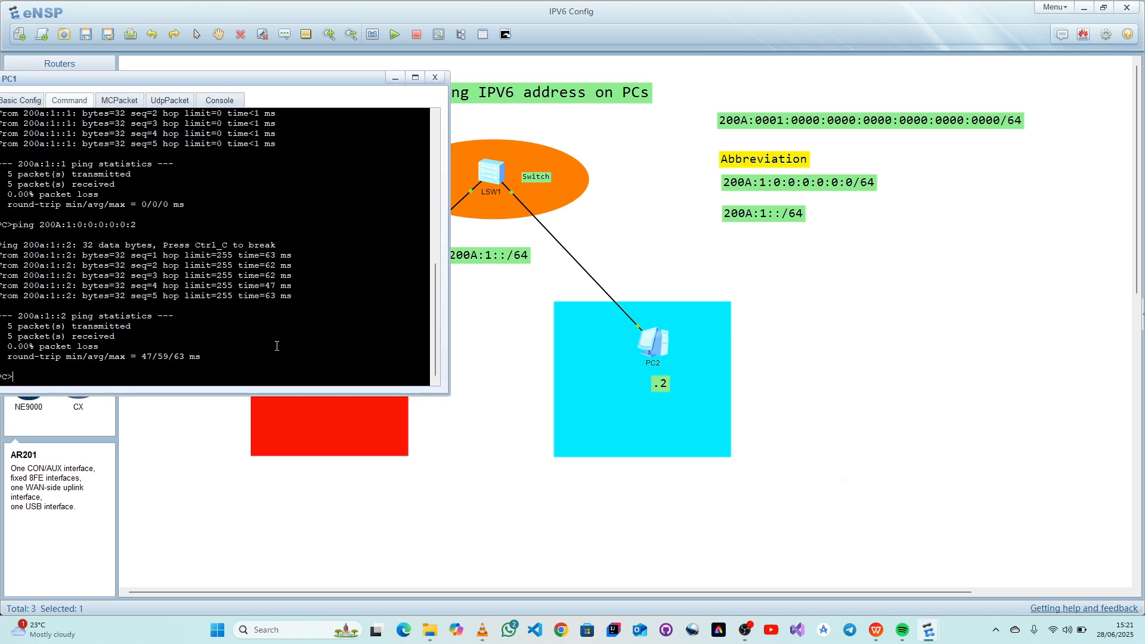
key(Up)
key(BackSpace)
key(BackSpace)
key(BackSpace)
key(BackSpace)
key(BackSpace)
key(BackSpace)
key(BackSpace)
key(BackSpace)
key(BackSpace)
key(BackSpace)
key(BackSpace)
key(BackSpace)
key(BackSpace)
key(BackSpace)
key(BackSpace)
key(BackSpace)
key(BackSpace)
text(200A:0001:0000:0000:0000:0000:0000:0000)
key(BackSpace)
text(1)
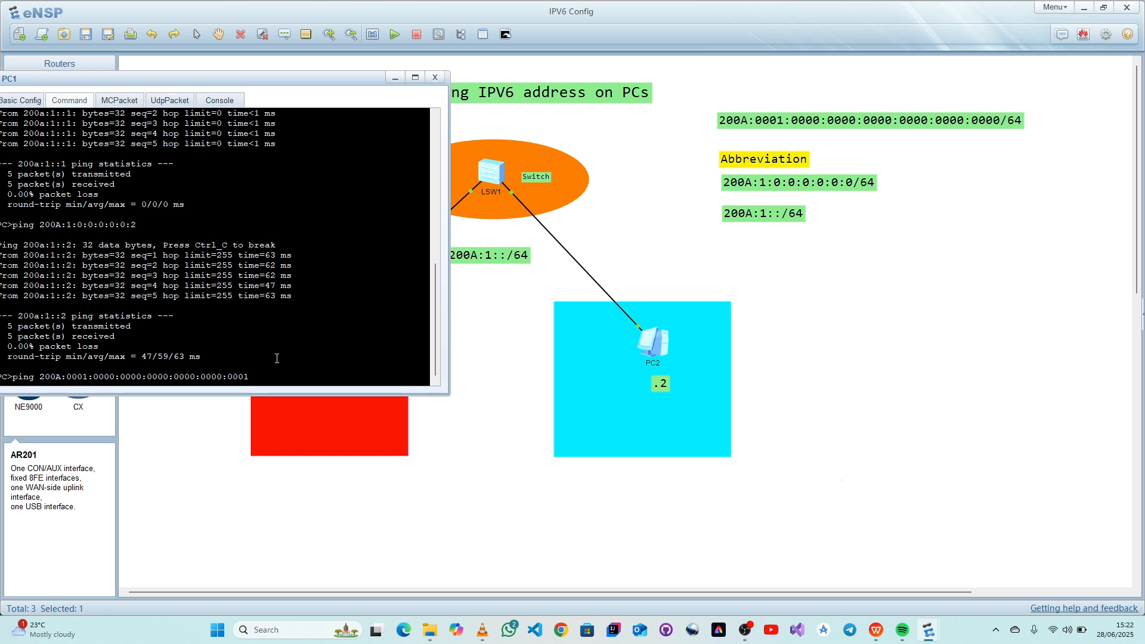
key(Return)
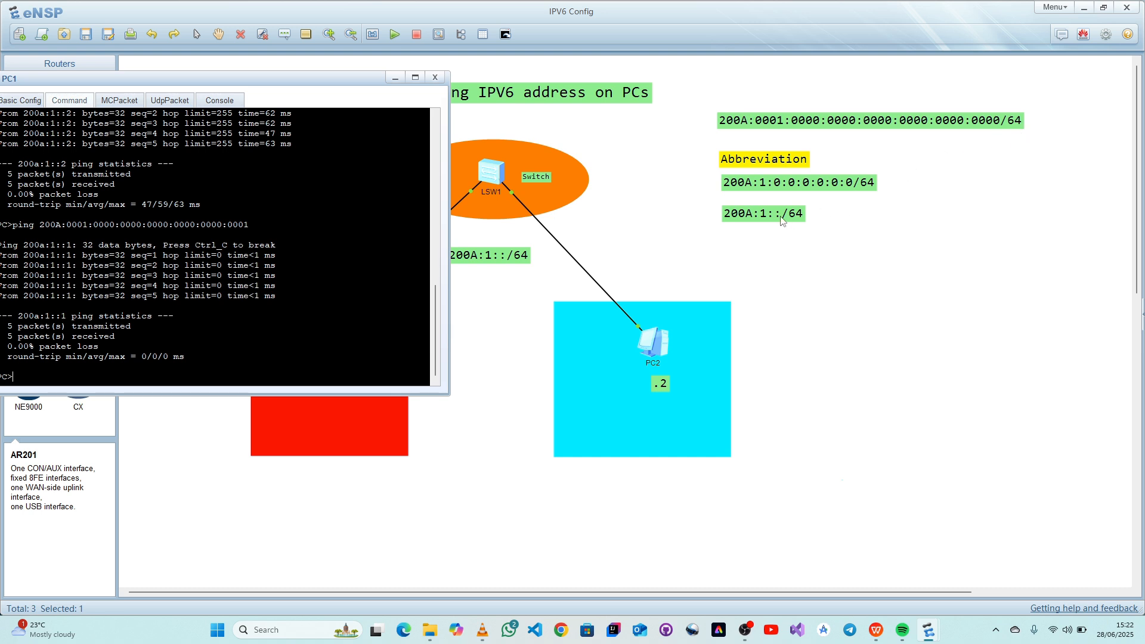
- Frame the full-form address label with a selection box to compare it with the abbreviations, and clear the selection
drag(705, 98, 1052, 138)
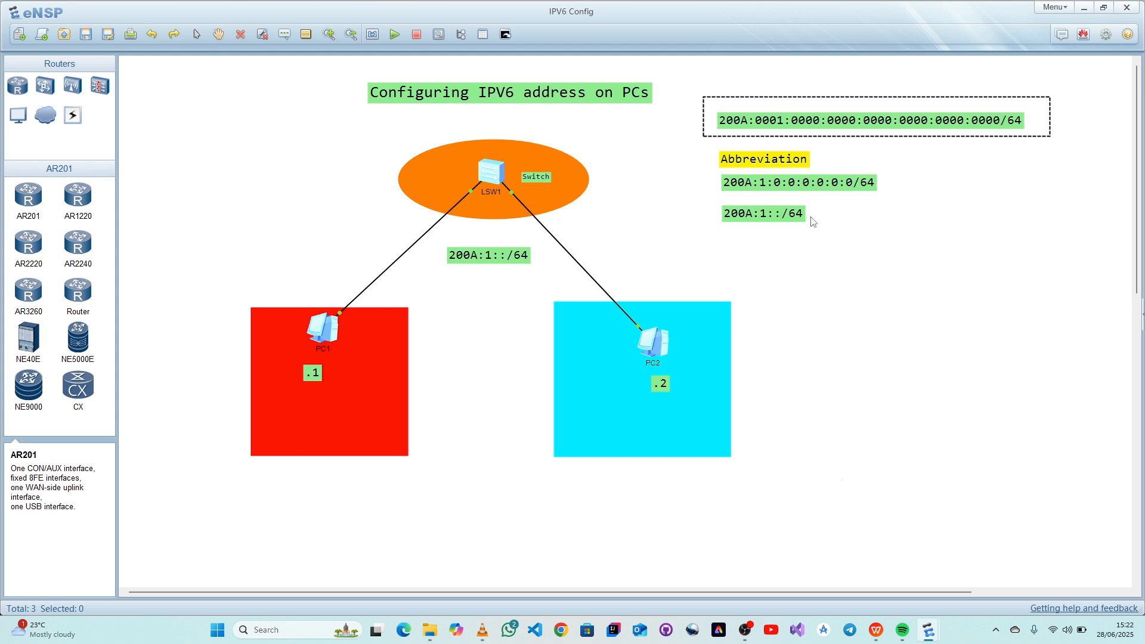
click(819, 275)
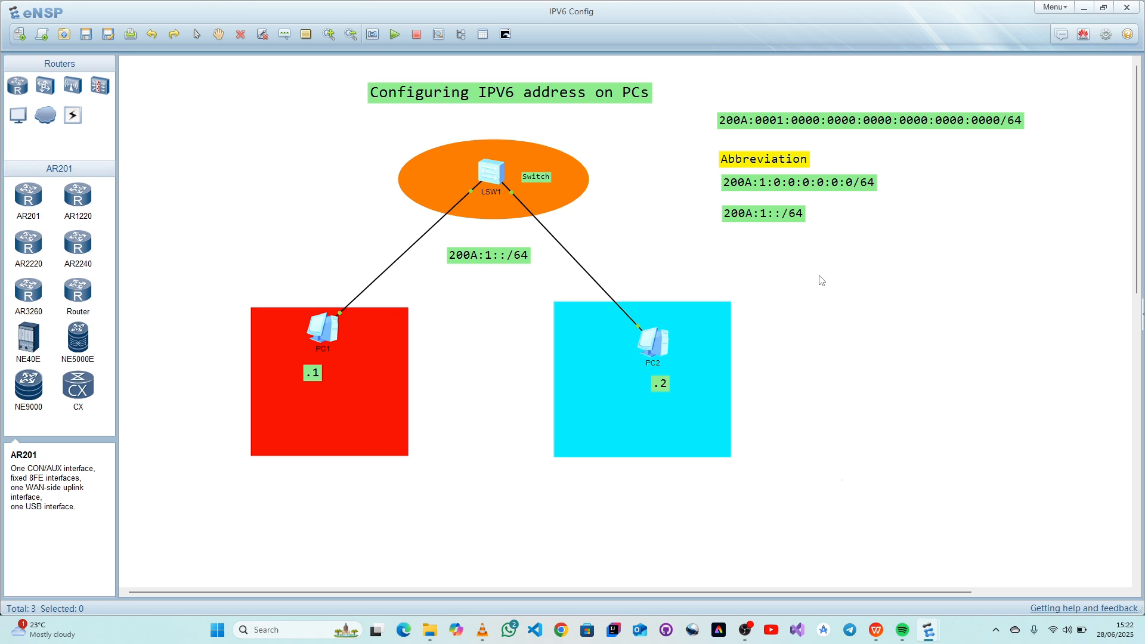